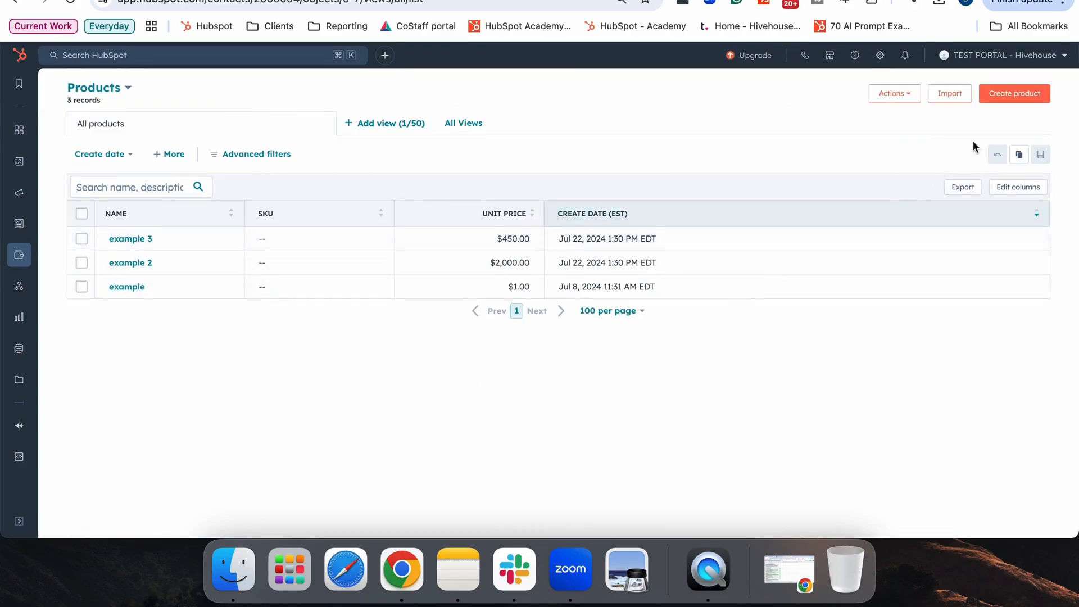
# Start a new product record named "Example Product" with the SKU 123456.
pyautogui.click(1012, 95)
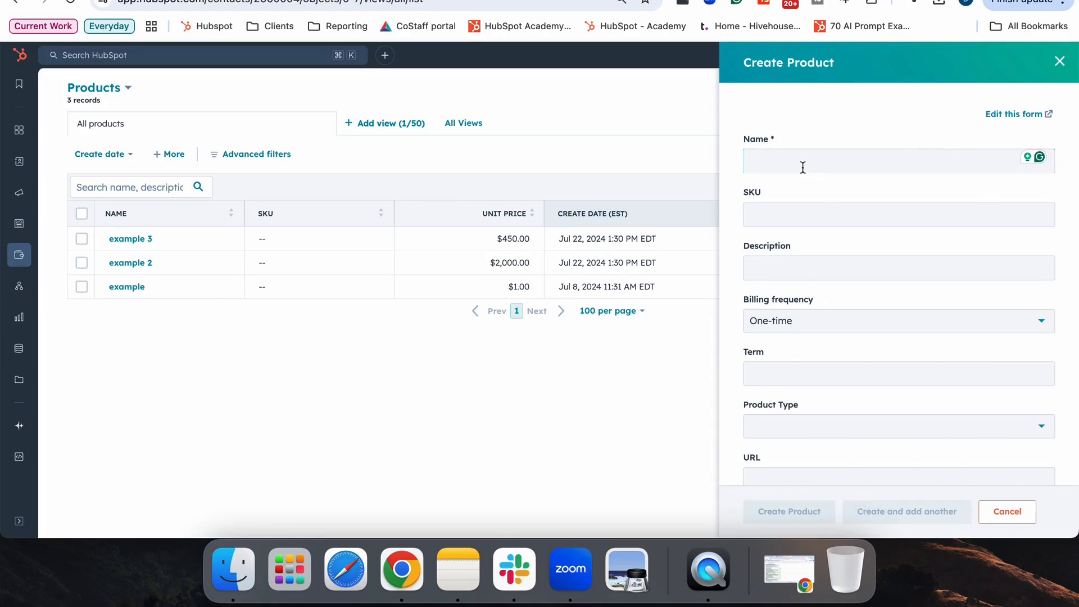
pyautogui.write('Example Product')
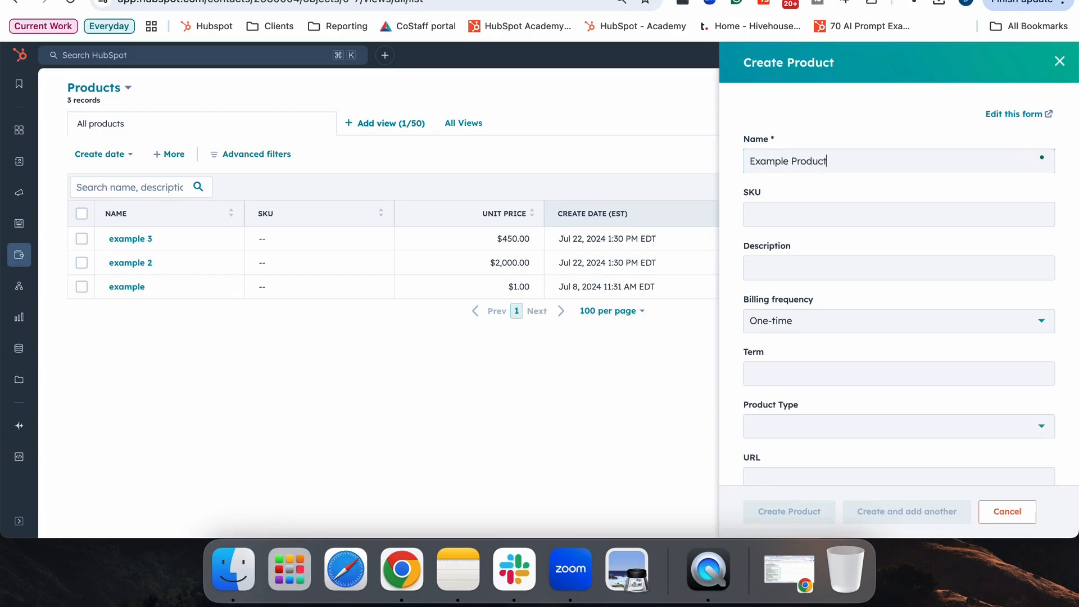
pyautogui.press('Tab')
pyautogui.write('12')
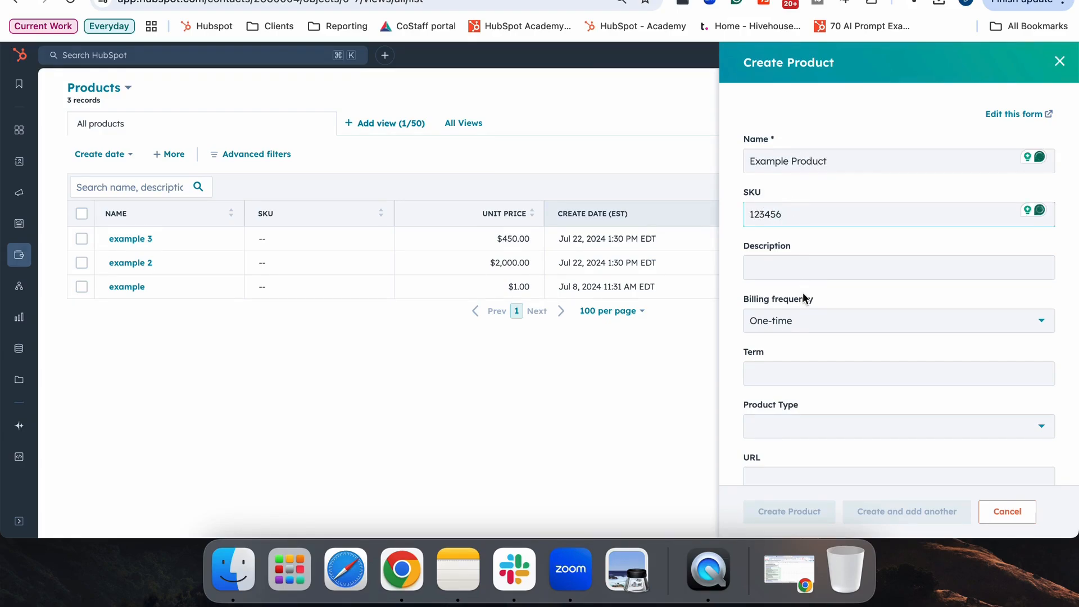
# Review the billing frequency choices for the new product and select One-time.
pyautogui.scroll(-2, 813, 276)
pyautogui.click(814, 257)
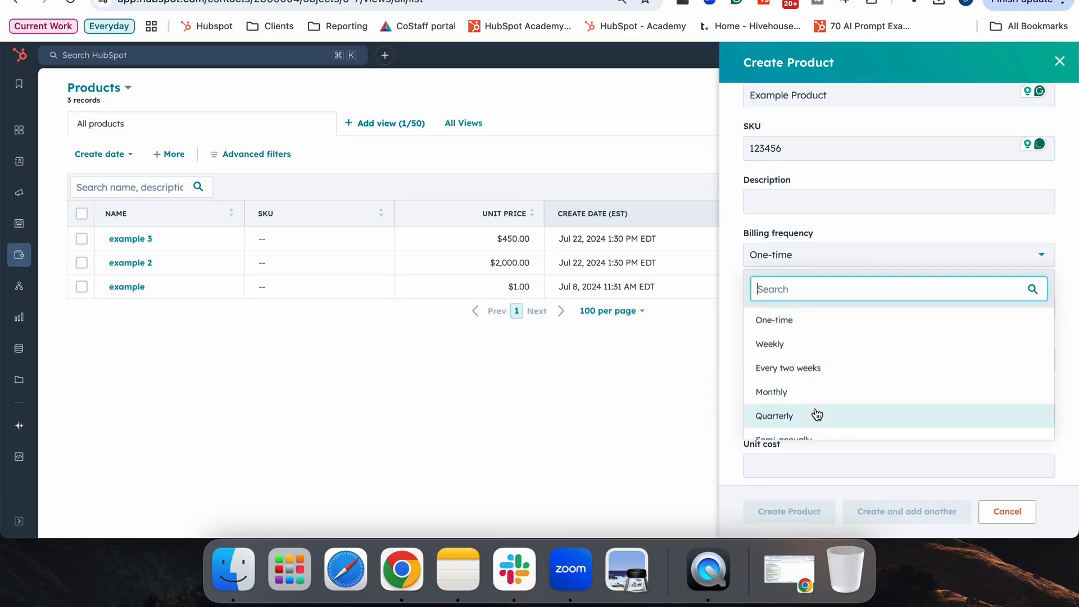
pyautogui.scroll(-4, 818, 394)
pyautogui.scroll(5, 815, 371)
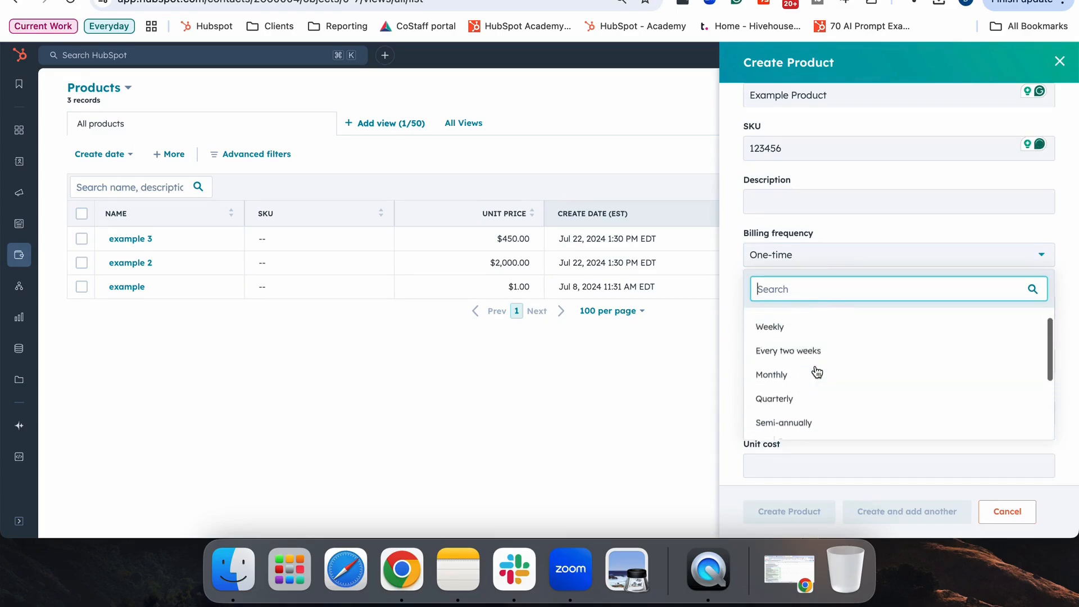
pyautogui.click(792, 320)
# Set the new product's type to Service.
pyautogui.scroll(-2, 793, 320)
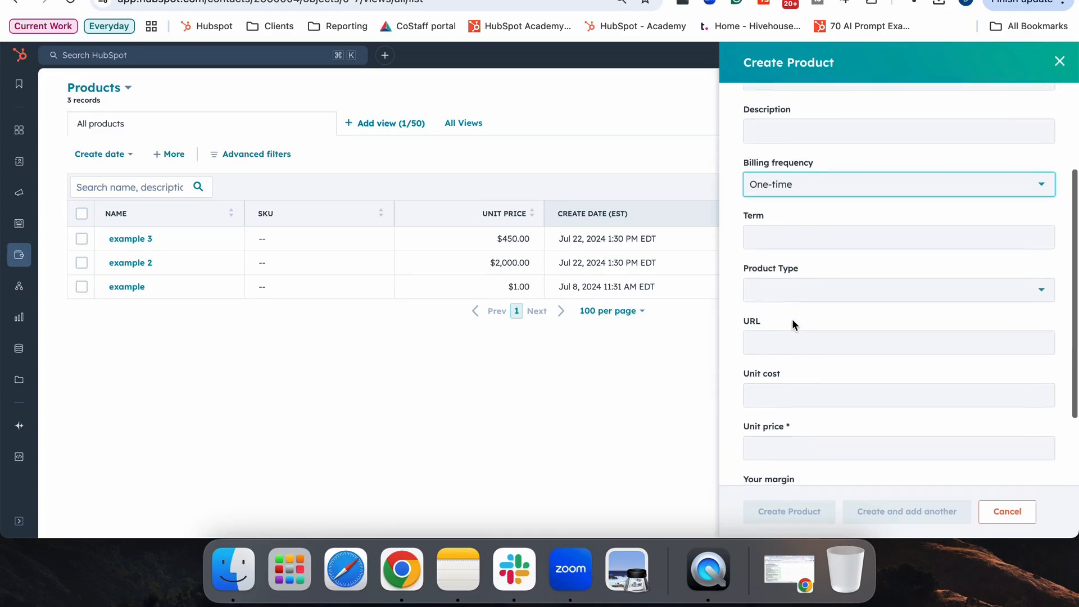
pyautogui.click(804, 282)
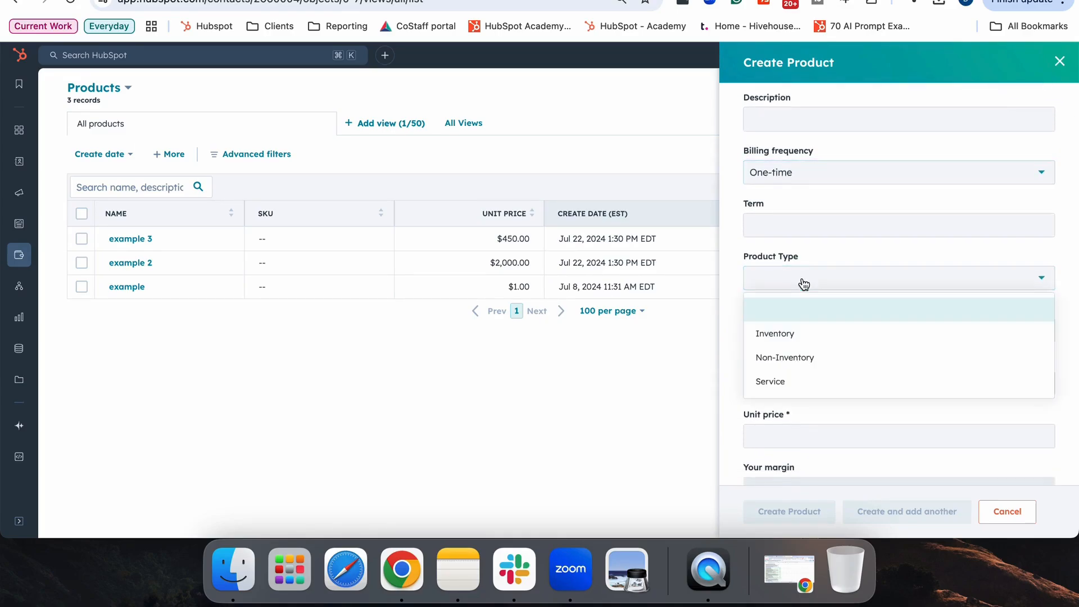
pyautogui.click(800, 381)
# Set the unit price to 400, leaving URL and unit cost empty, and create the product.
pyautogui.scroll(-1, 798, 382)
pyautogui.scroll(-1, 798, 382)
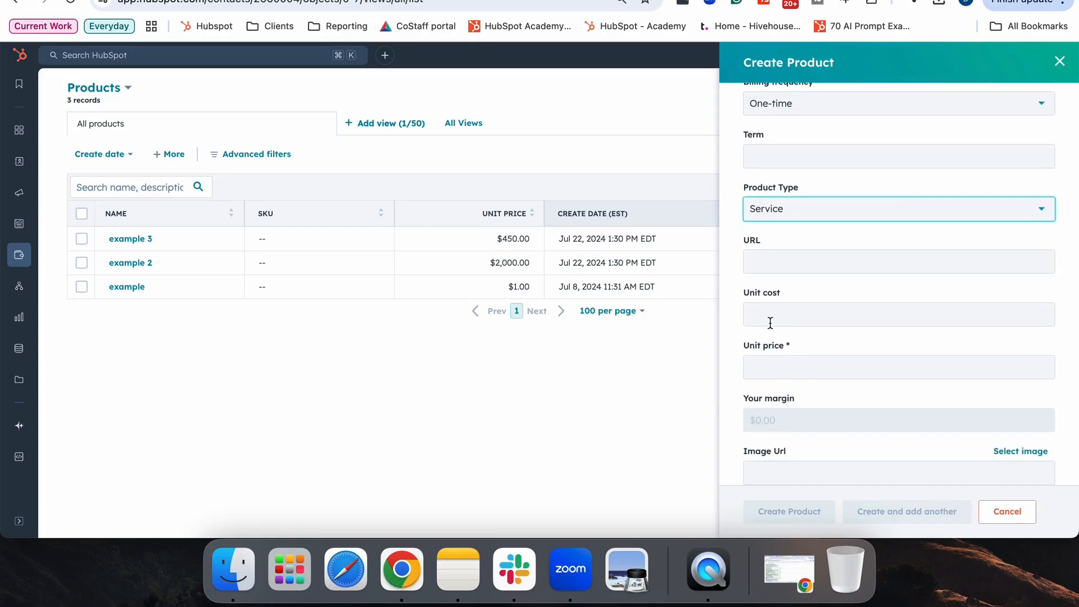
pyautogui.click(774, 272)
pyautogui.press('Tab')
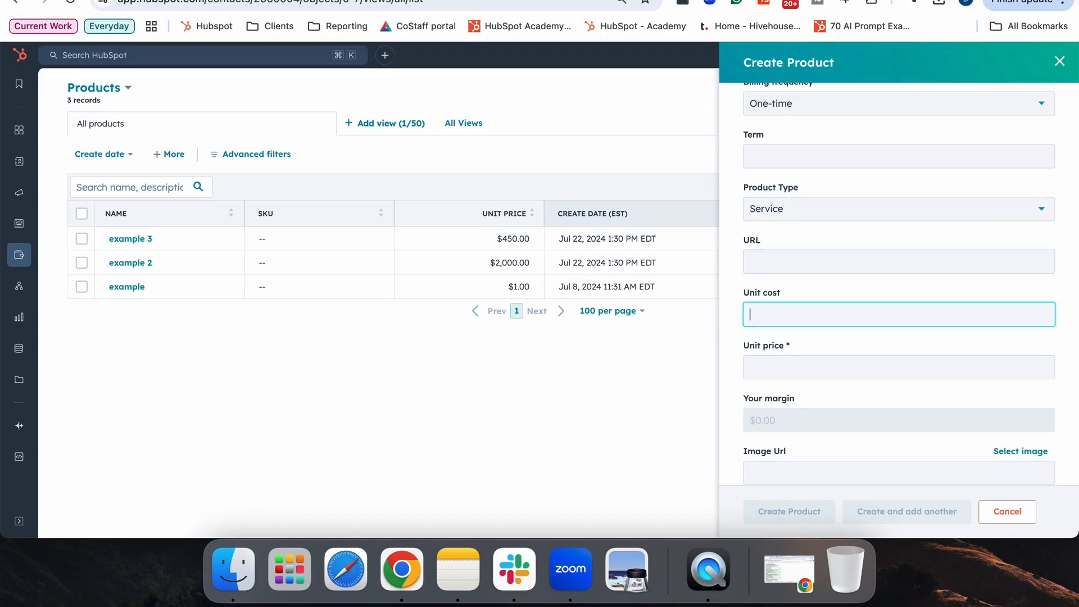
pyautogui.press('Tab')
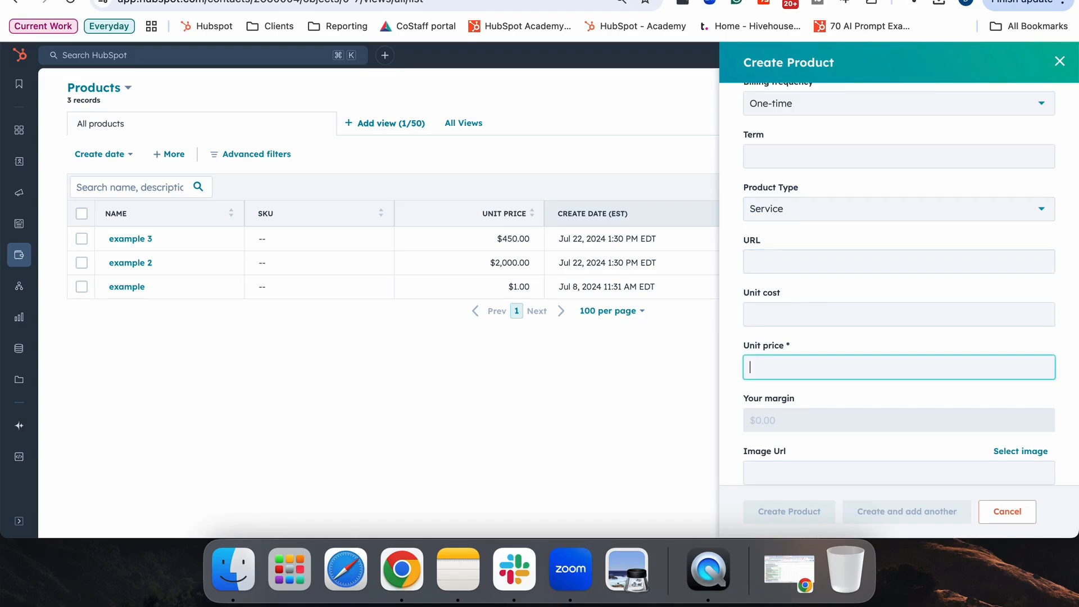
pyautogui.write('400')
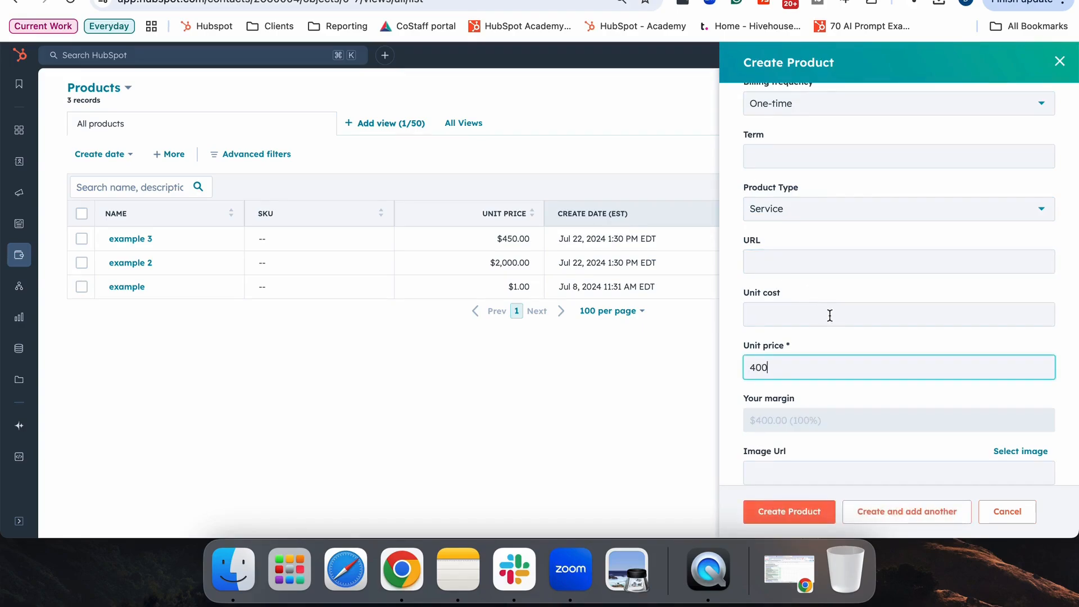
pyautogui.scroll(-1, 830, 316)
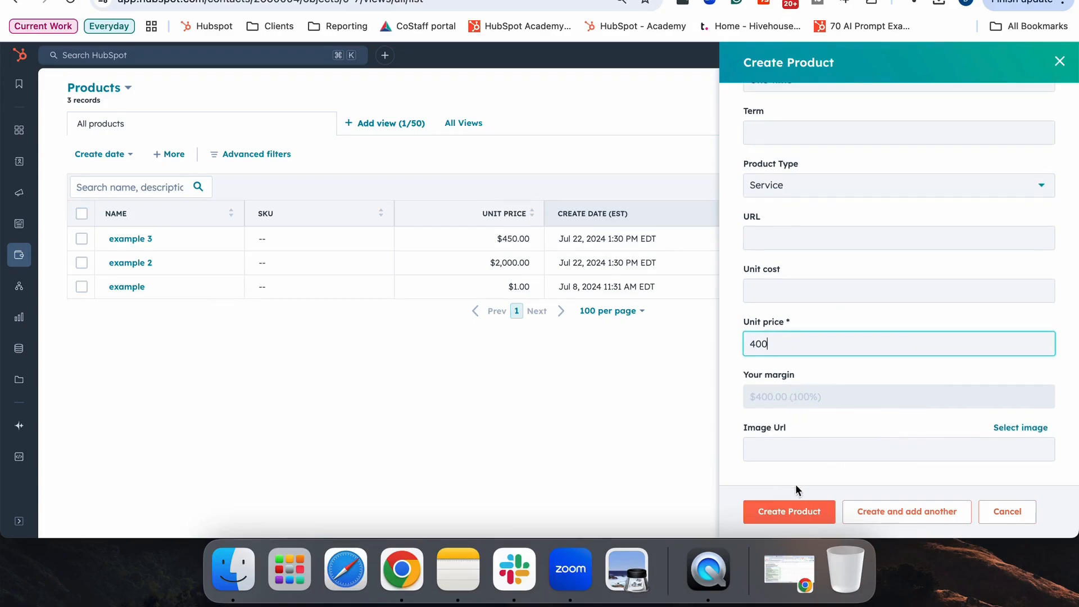
pyautogui.click(770, 514)
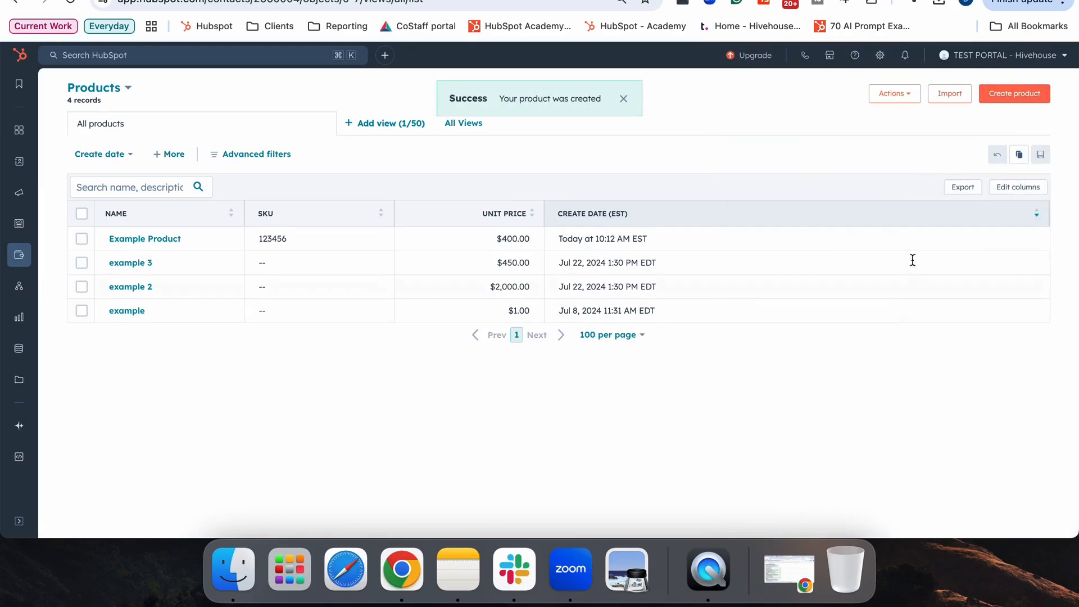
# Start a file import of CRM data from the product library.
pyautogui.click(943, 95)
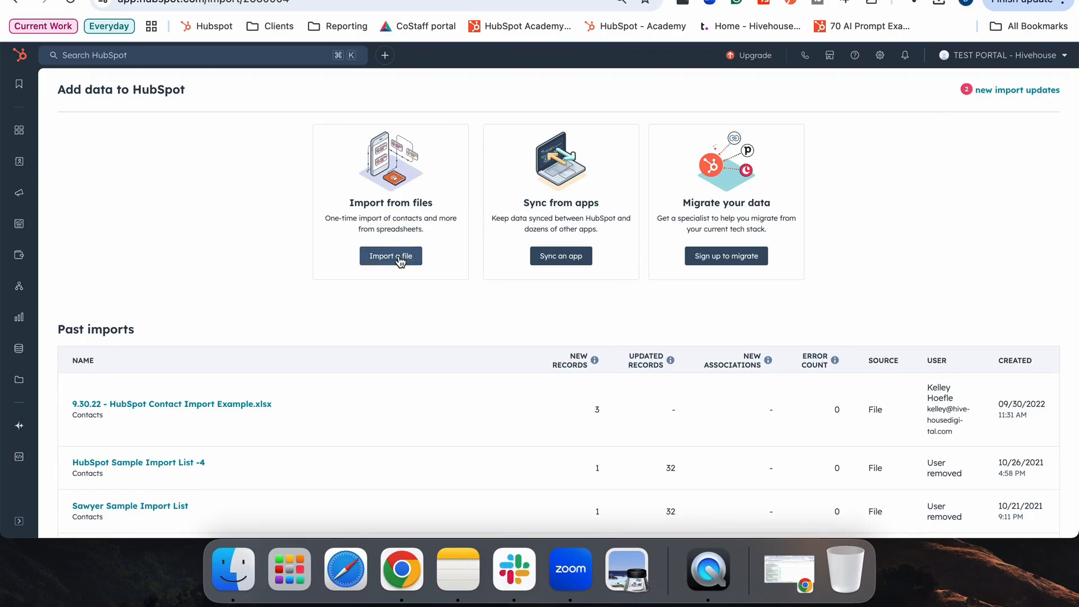
pyautogui.click(401, 260)
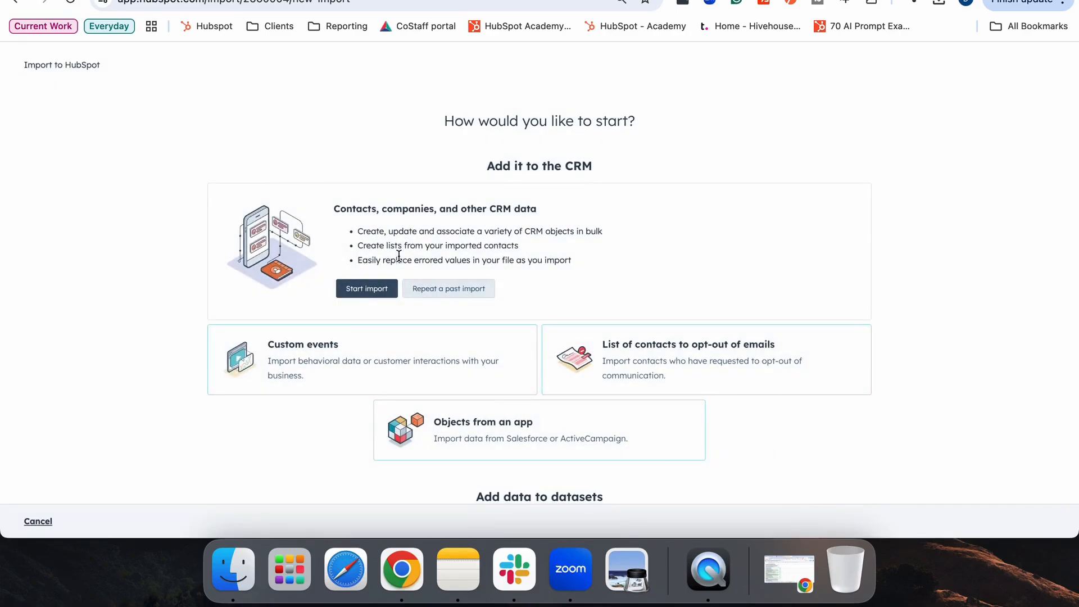
pyautogui.click(354, 291)
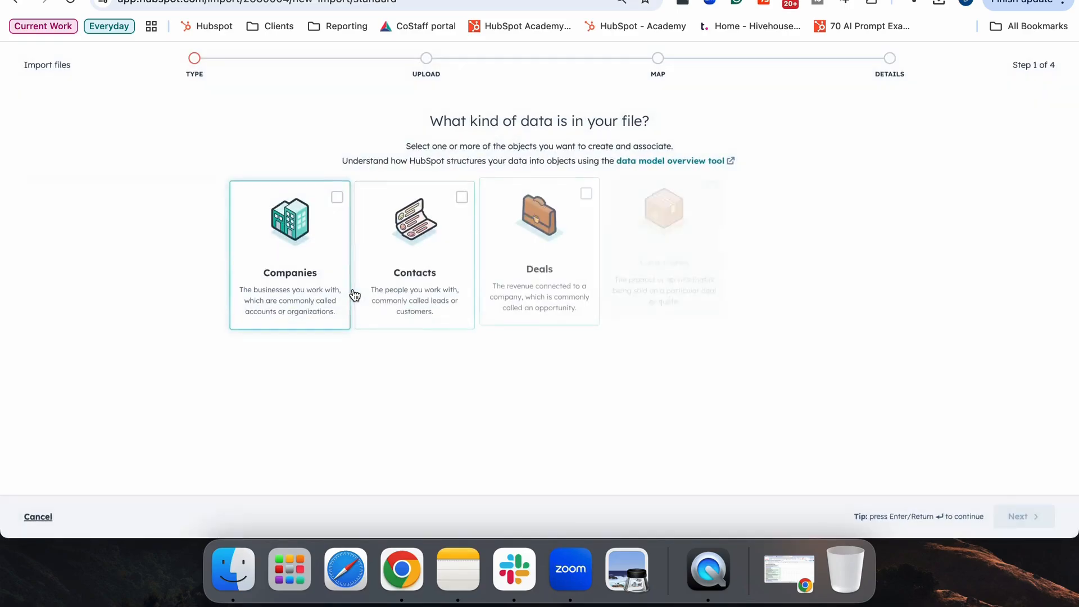
# Choose Products as the kind of data to import and review the file upload options.
pyautogui.scroll(-3, 537, 344)
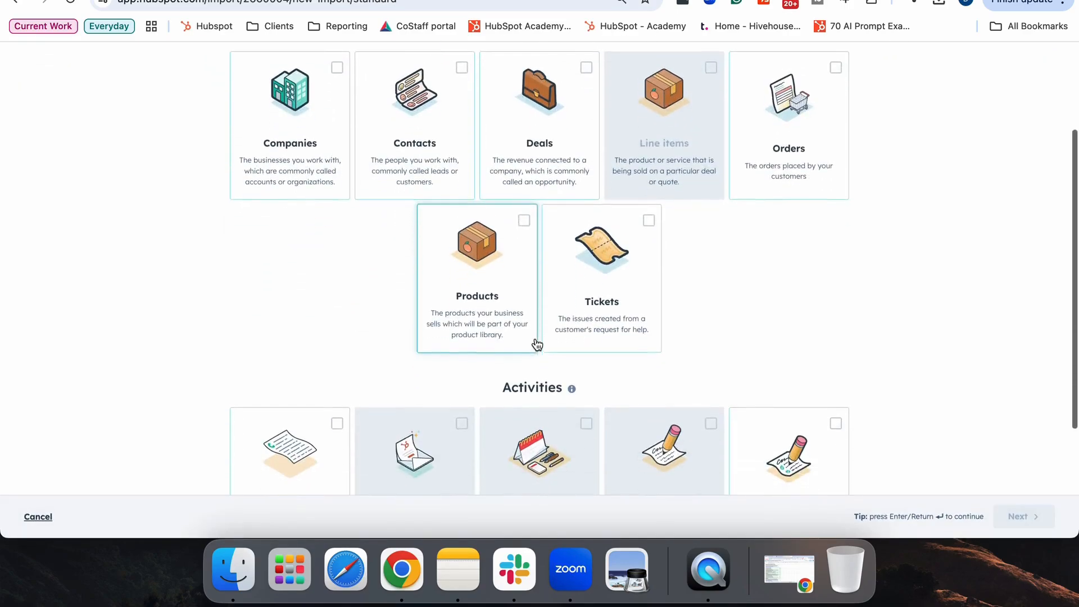
pyautogui.click(505, 312)
pyautogui.click(1020, 516)
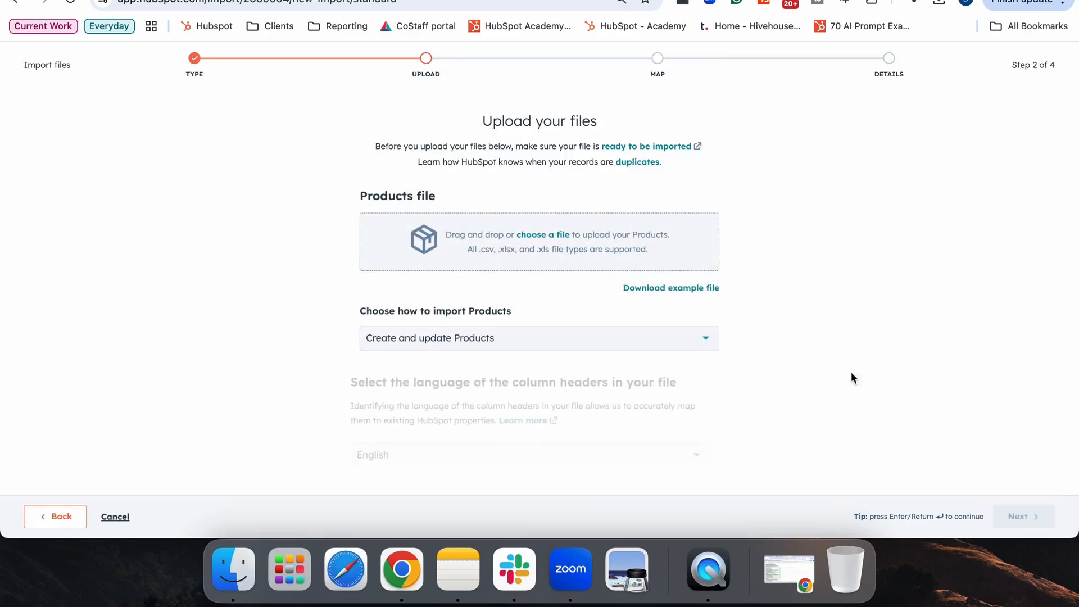
pyautogui.scroll(-1, 644, 411)
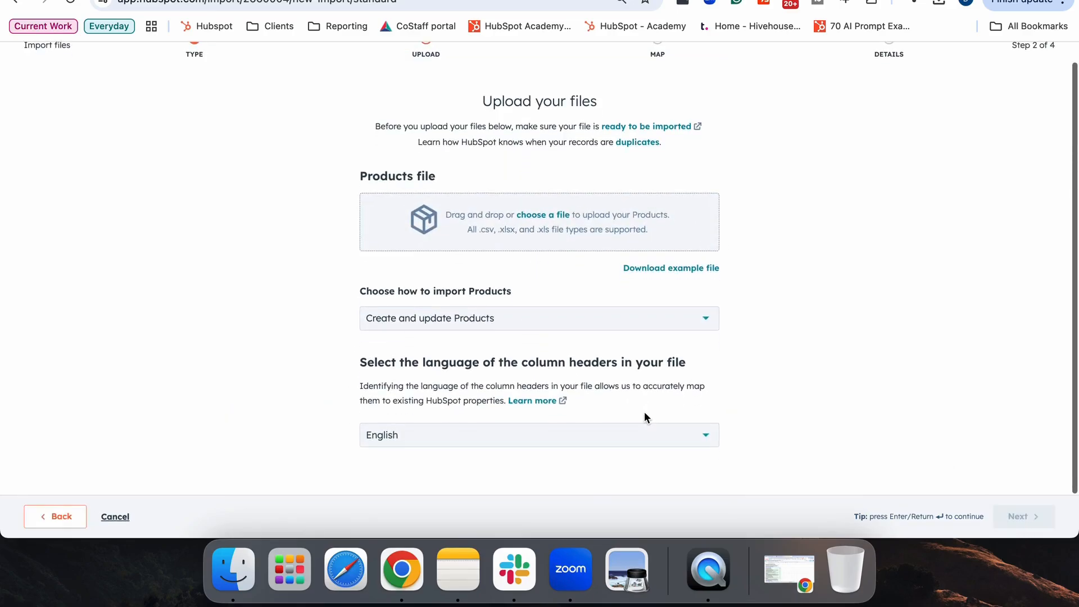
pyautogui.scroll(1, 645, 411)
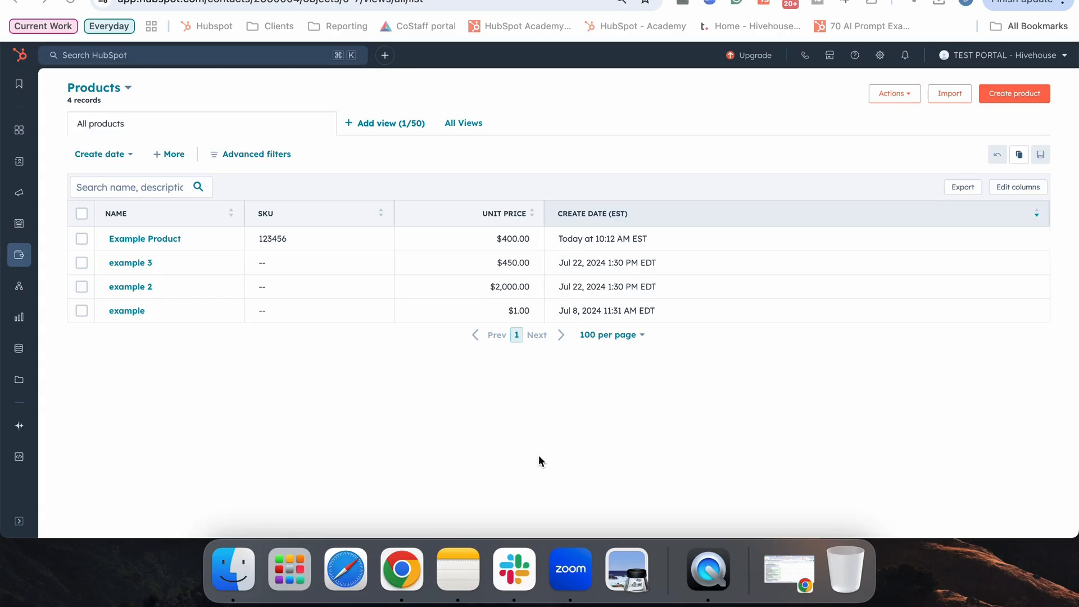
# Sort the product list by unit price, highest first.
pyautogui.click(488, 215)
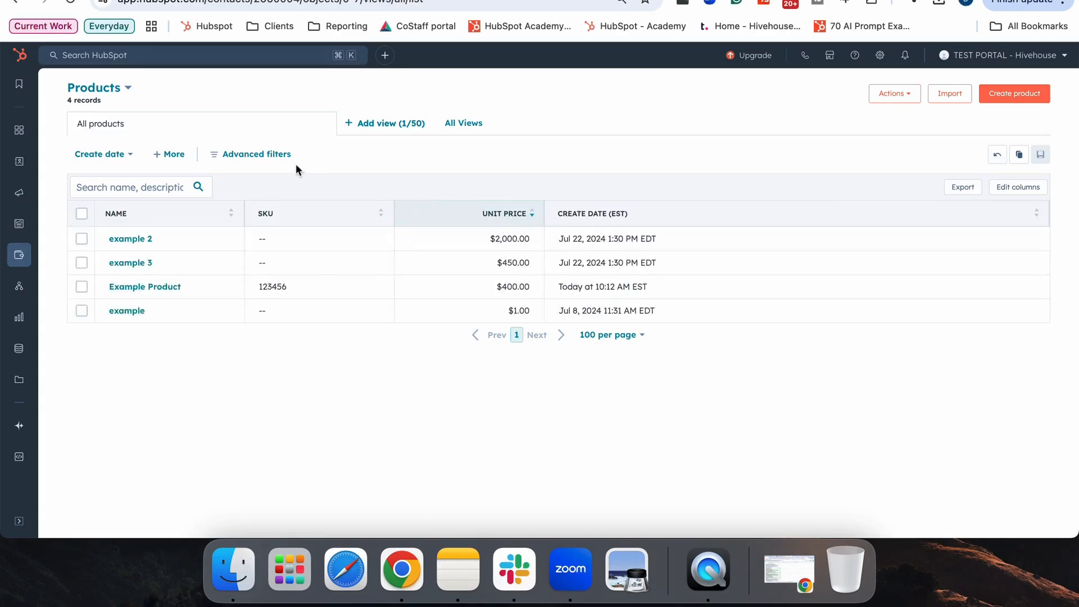
# Filter the product list to unit prices greater than 400 with an advanced filter, and clear that filter after viewing the list.
pyautogui.click(262, 157)
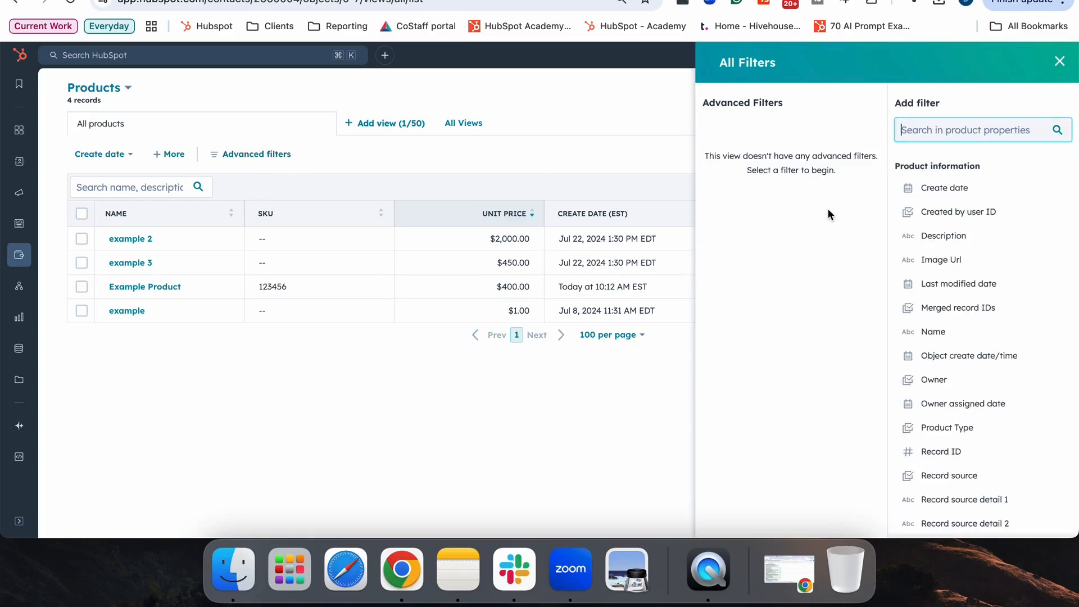
pyautogui.write('price')
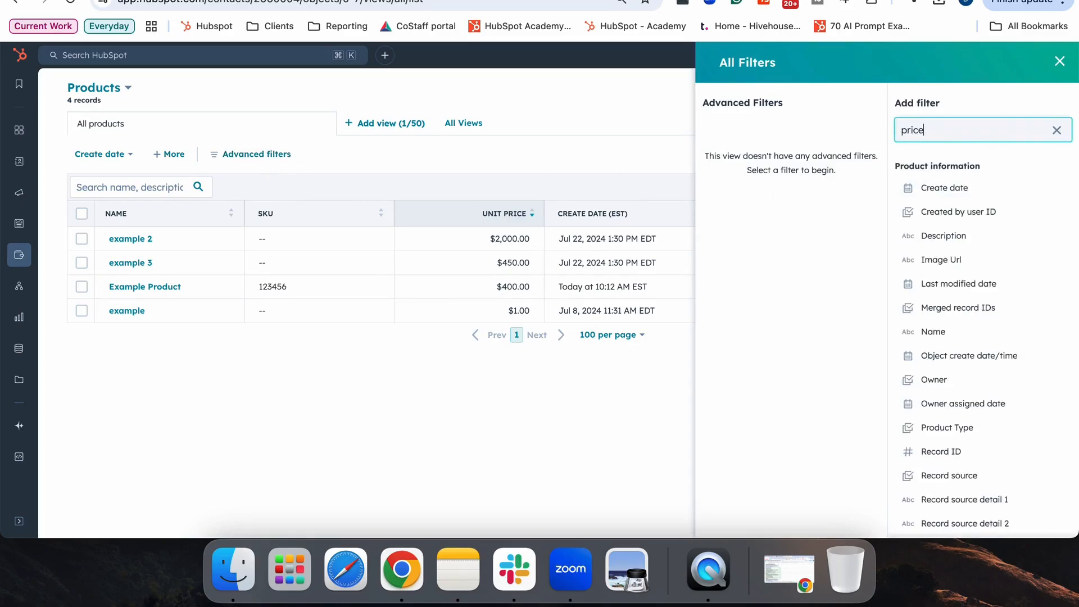
pyautogui.click(962, 195)
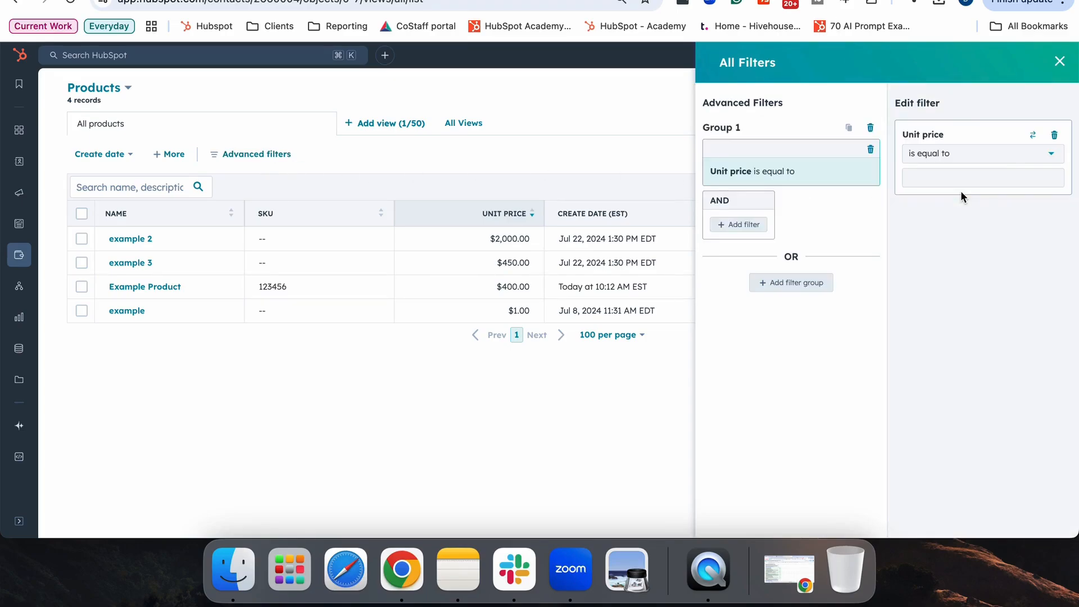
pyautogui.click(967, 156)
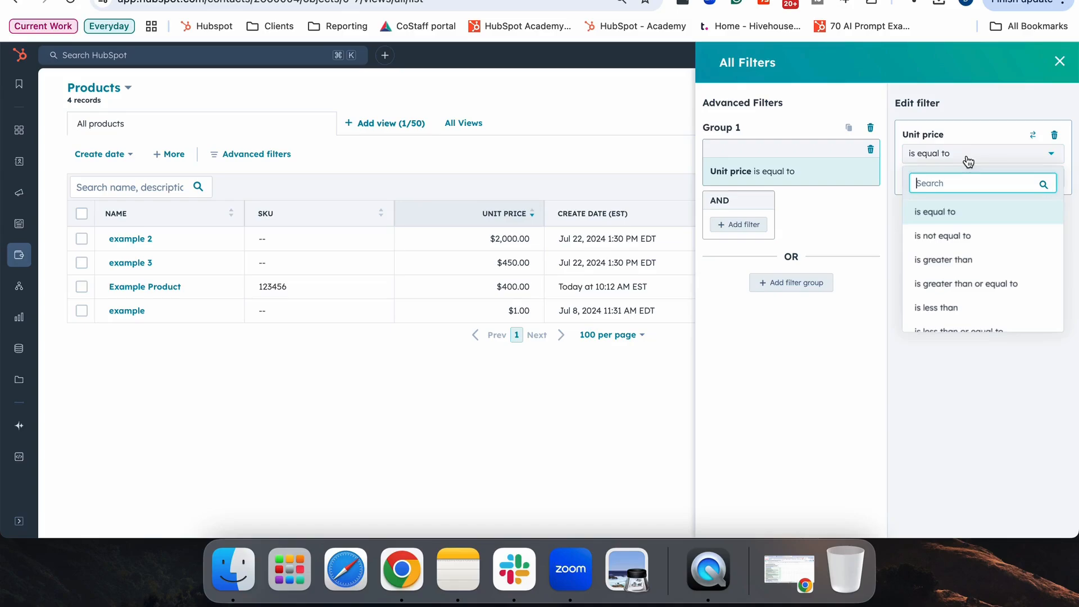
pyautogui.click(959, 262)
pyautogui.click(928, 178)
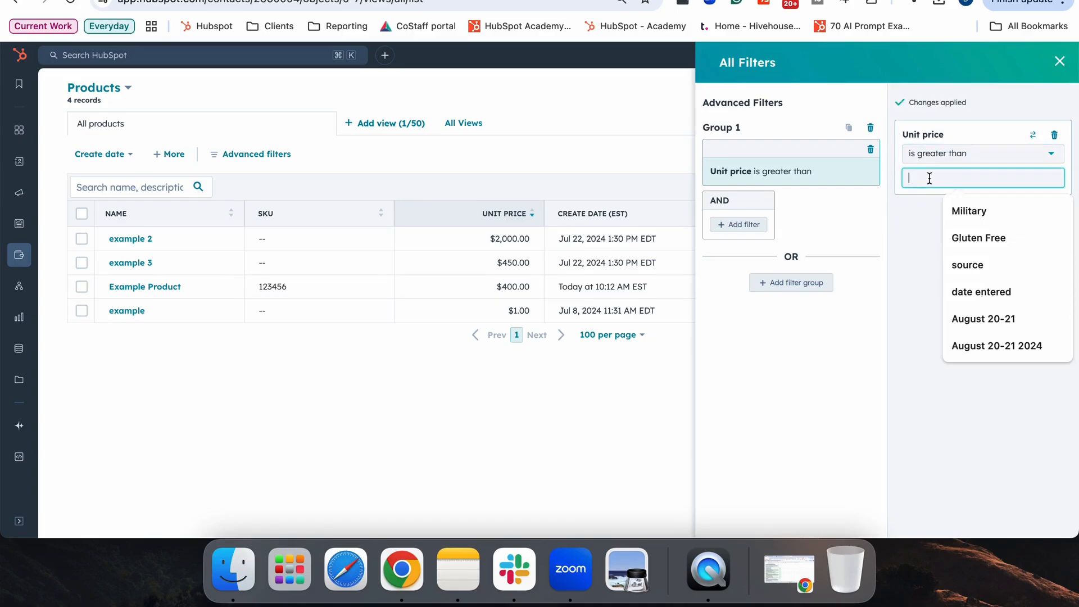
pyautogui.write('400')
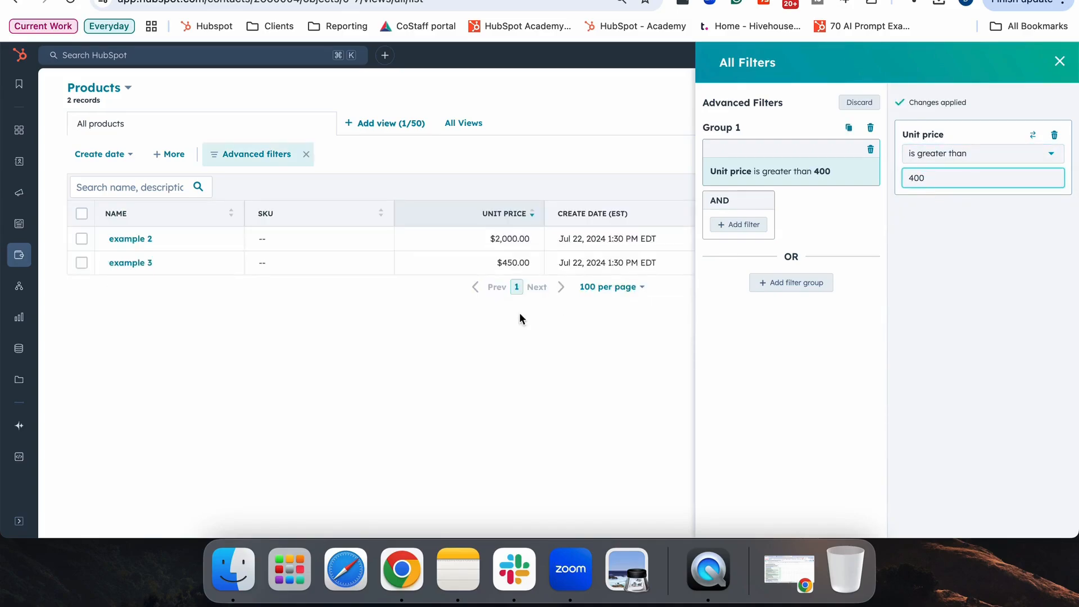
pyautogui.click(519, 384)
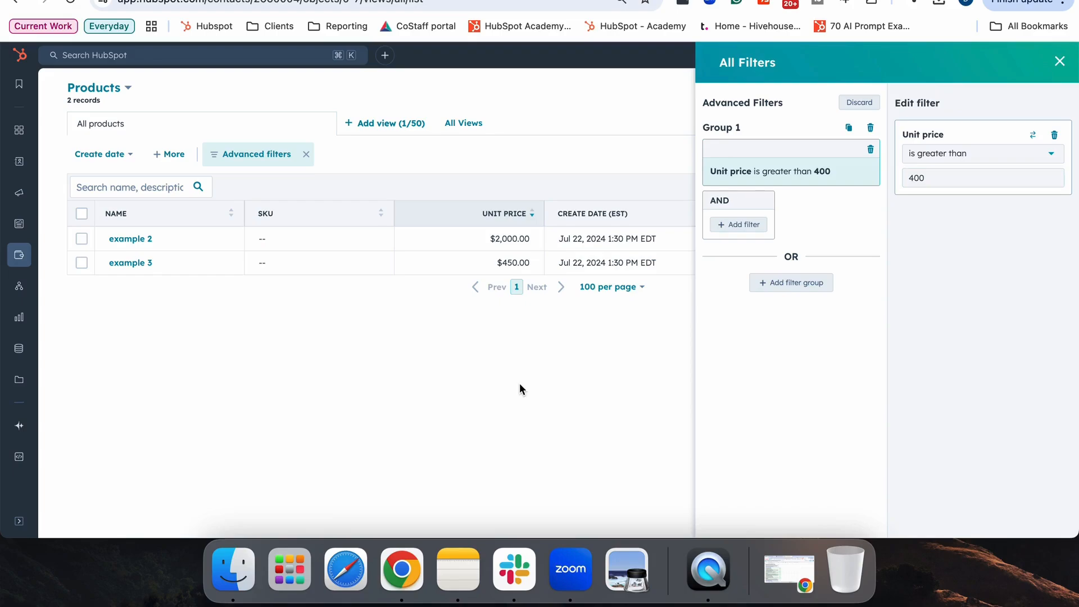
pyautogui.click(1059, 73)
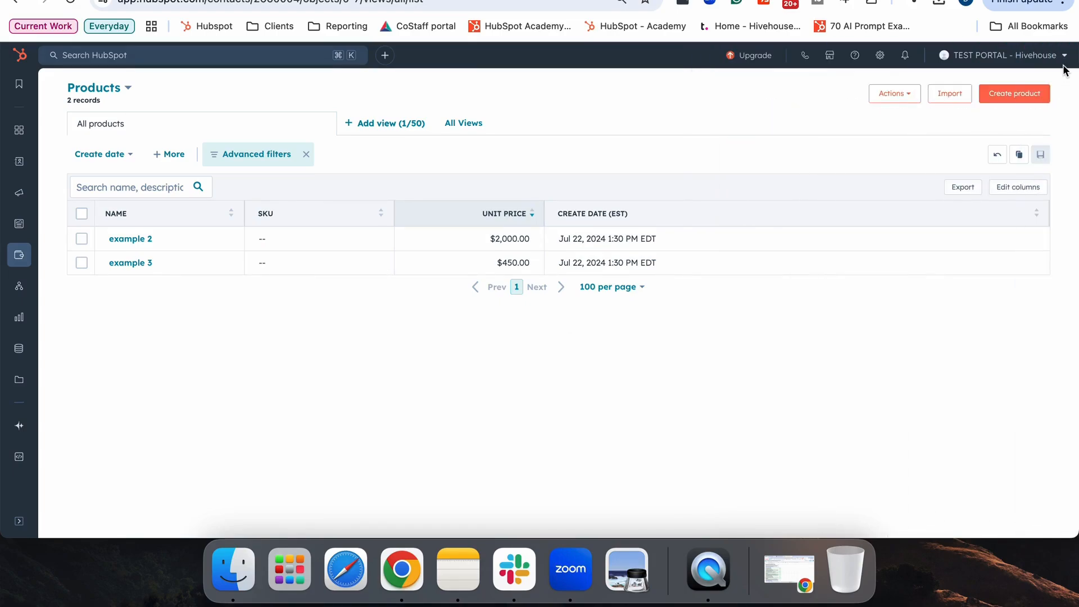
pyautogui.click(307, 155)
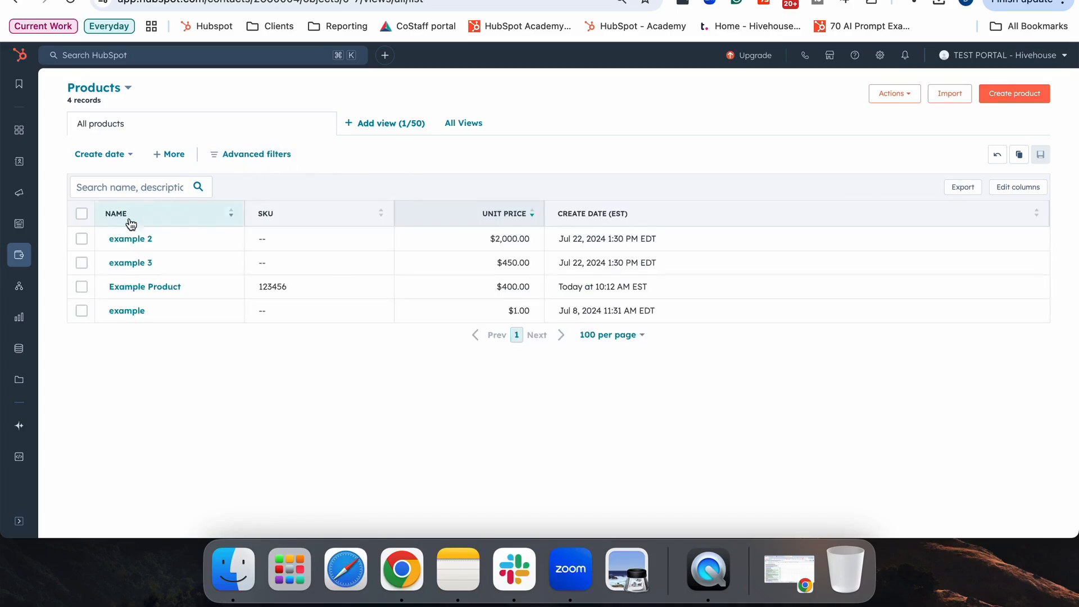
# Enter 30456 as the SKU of "example 2" directly in the product list and save the change.
pyautogui.click(264, 236)
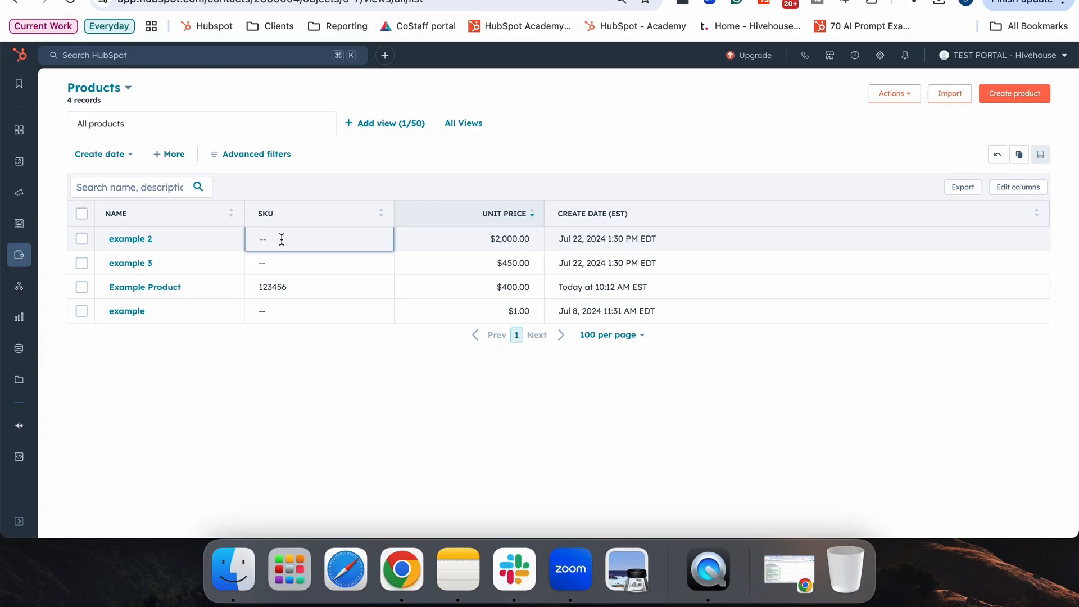
pyautogui.write('30456')
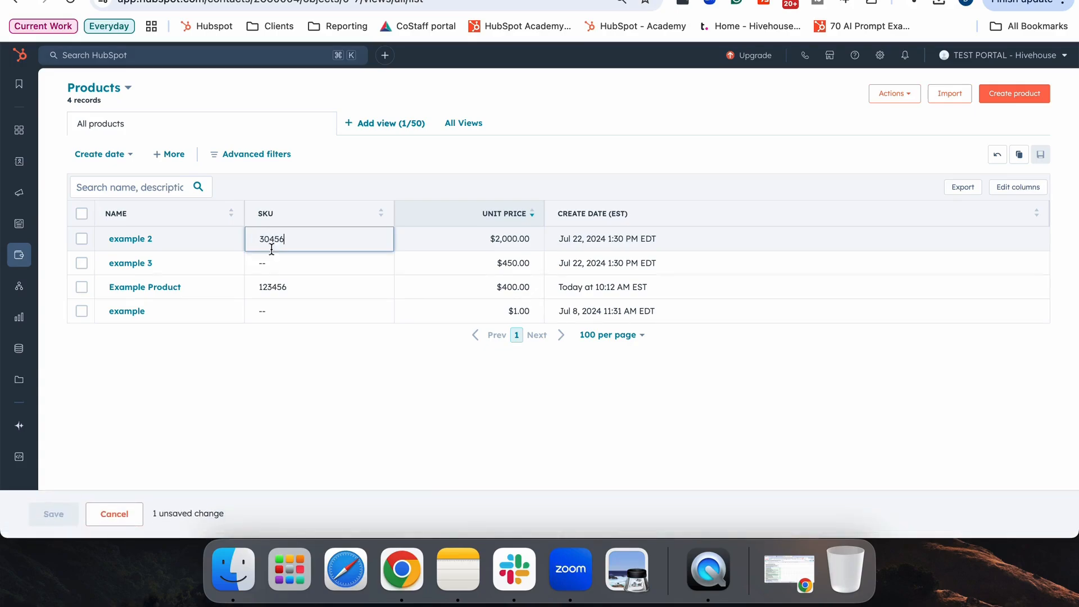
pyautogui.click(54, 515)
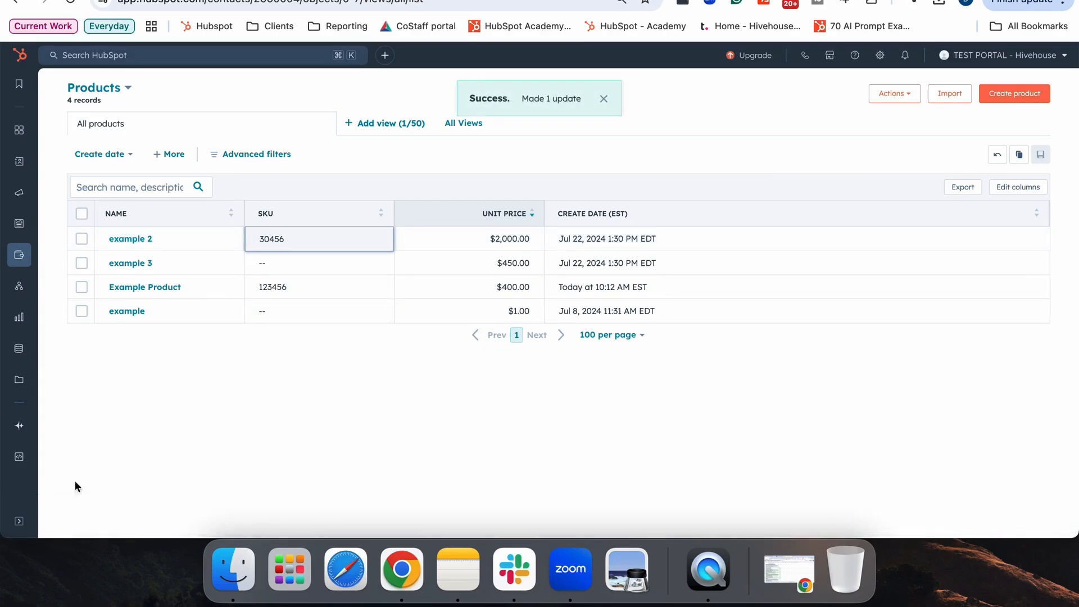
# Enter 67890 as the SKU in the record of the product "example" and save the change.
pyautogui.click(127, 314)
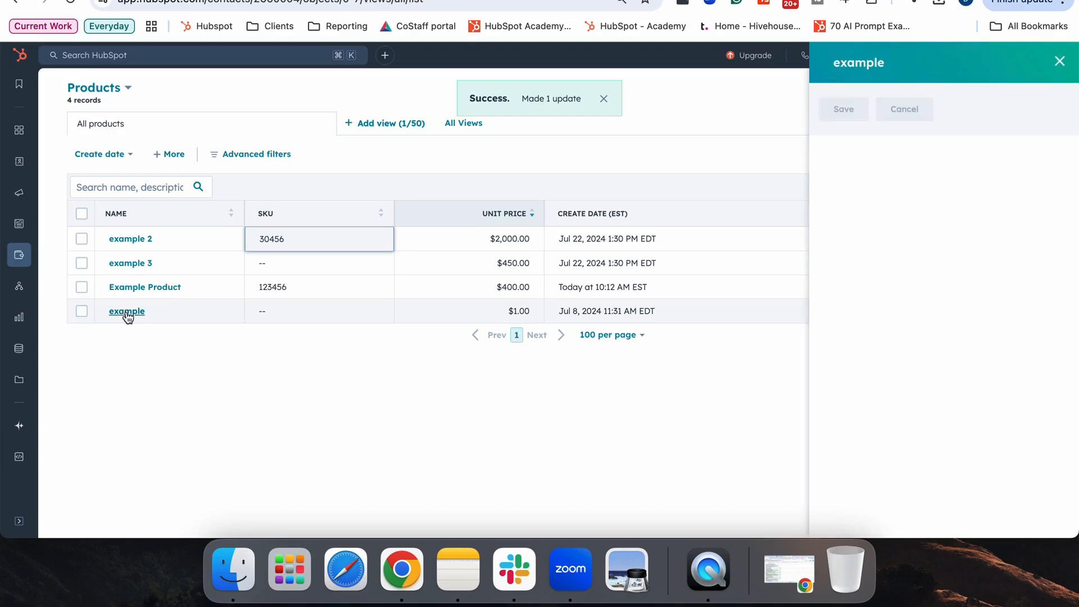
pyautogui.click(857, 256)
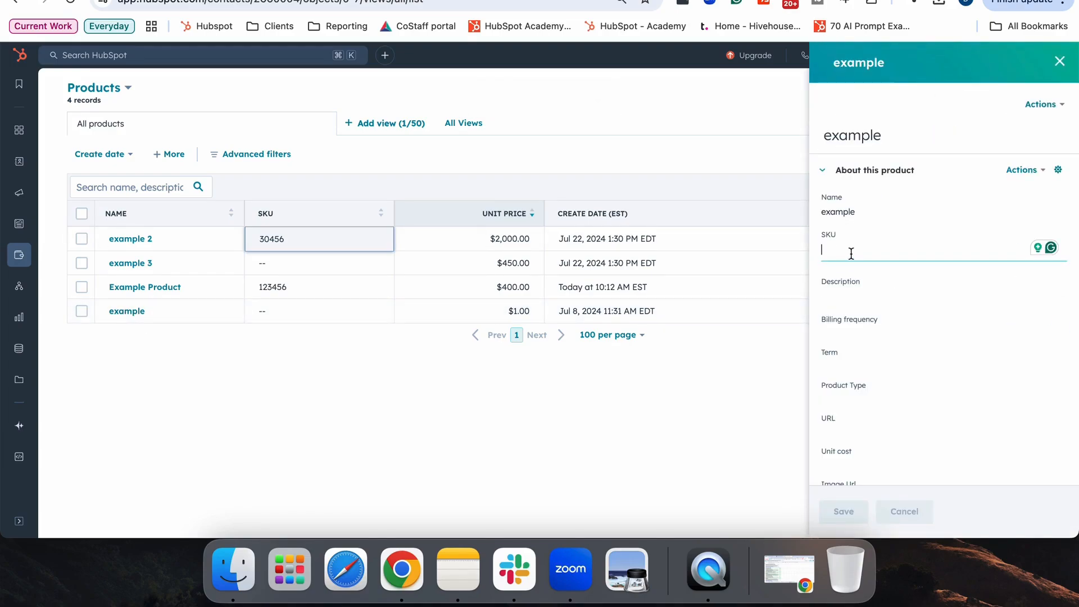
pyautogui.write('67890')
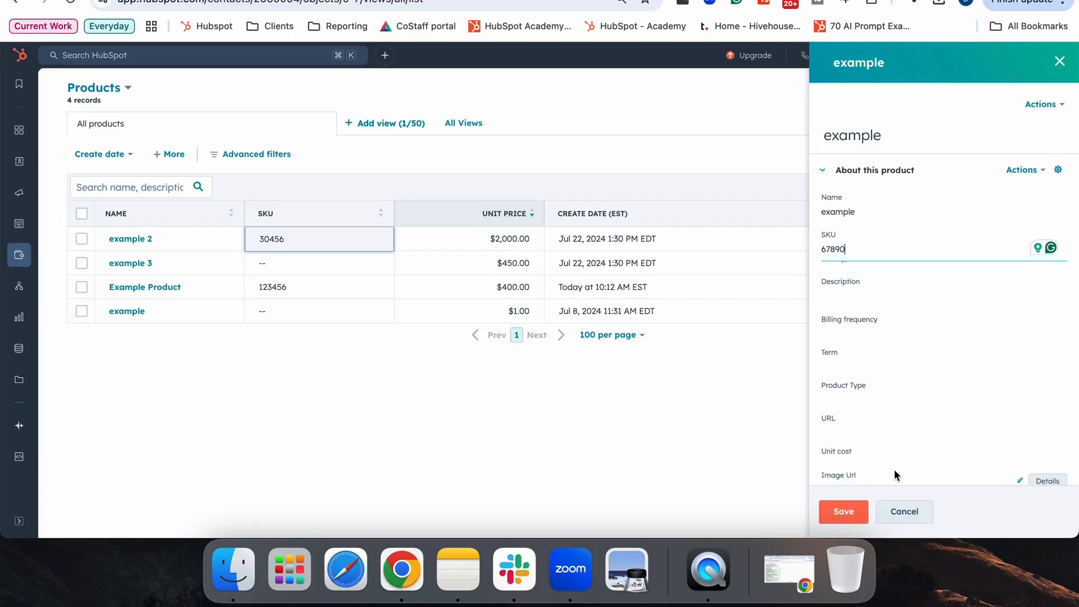
pyautogui.scroll(-2, 859, 444)
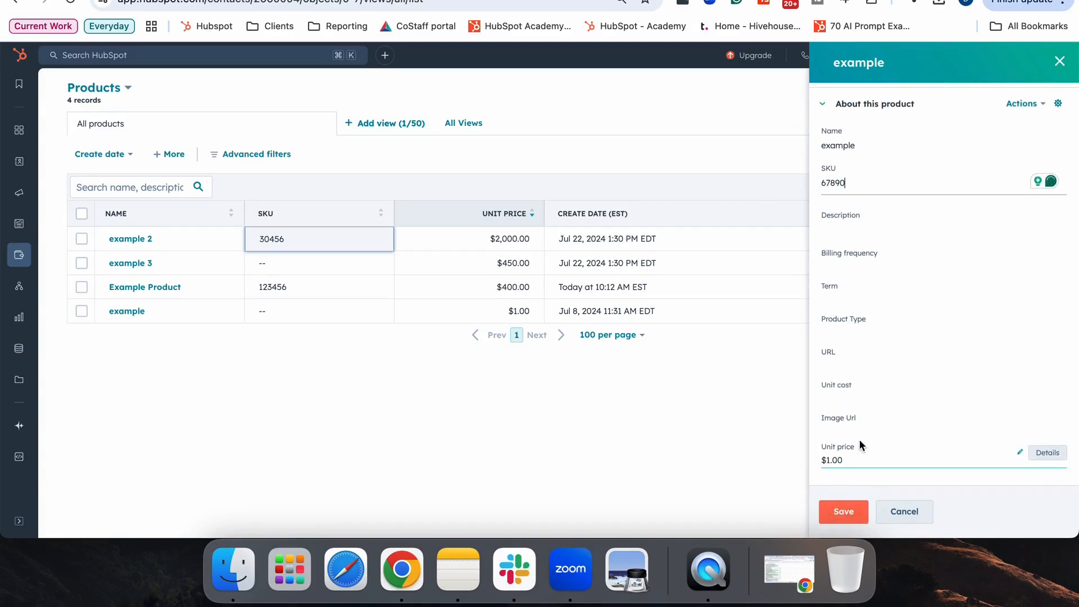
pyautogui.scroll(2, 859, 441)
pyautogui.click(839, 520)
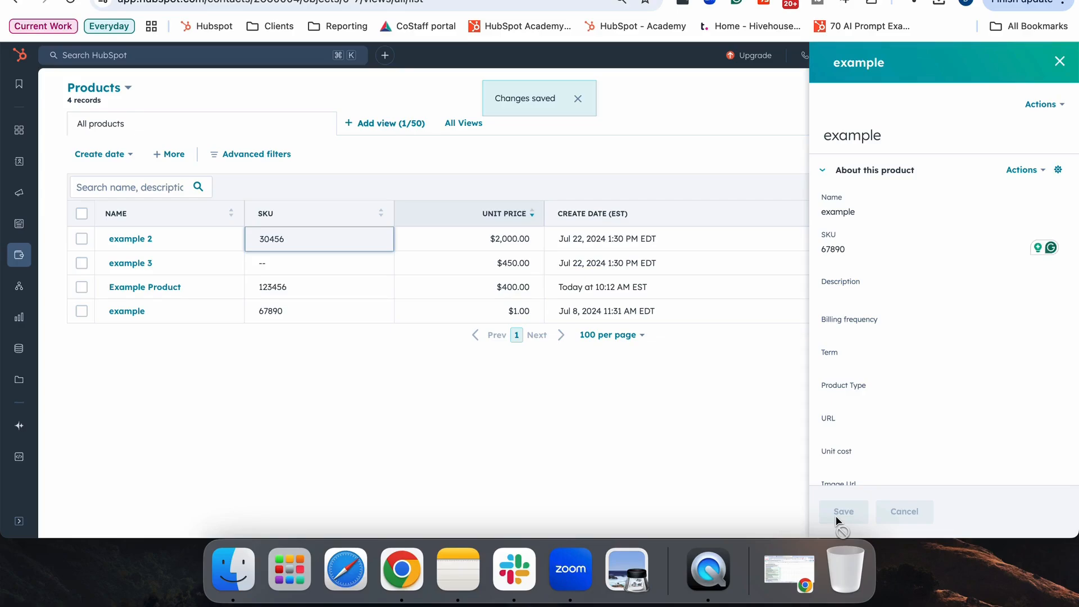
# Delete the product "example 3", confirming 1 record, and close the open "example" product record.
pyautogui.click(82, 264)
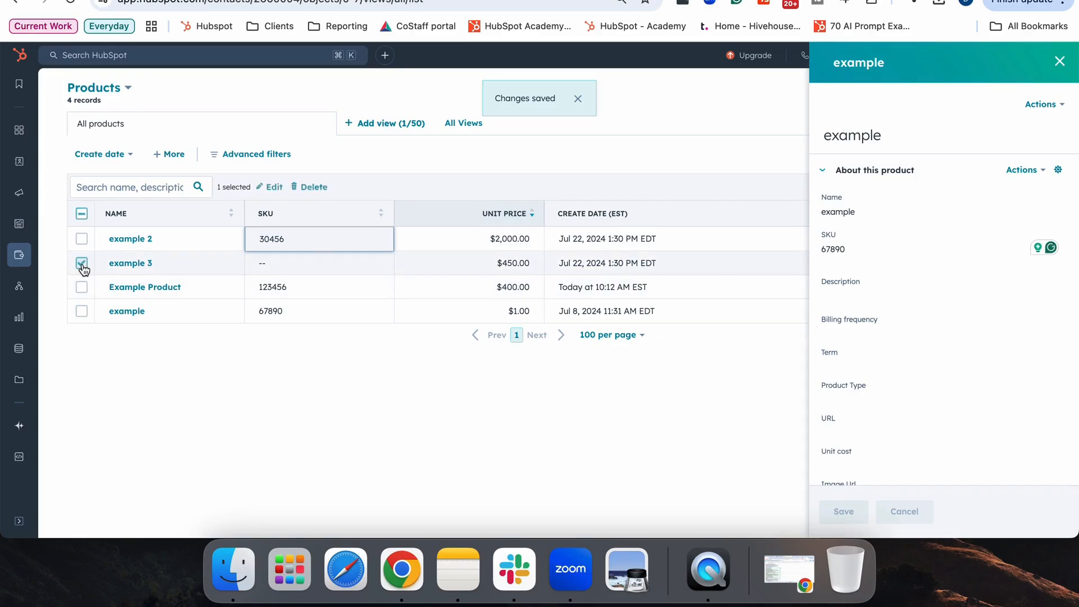
pyautogui.click(312, 191)
pyautogui.click(454, 278)
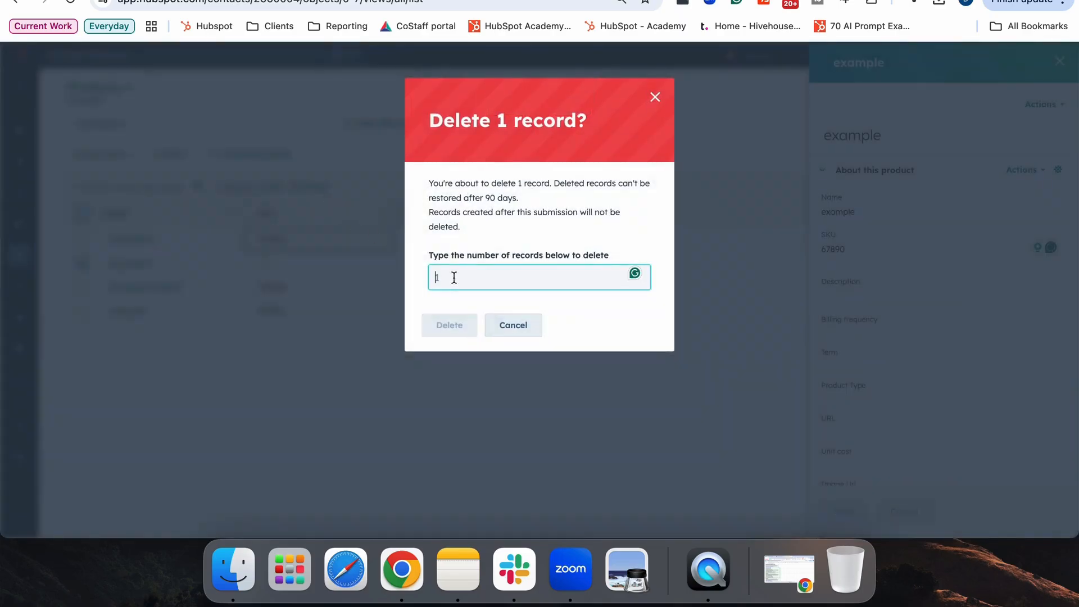
pyautogui.write('1')
pyautogui.click(442, 331)
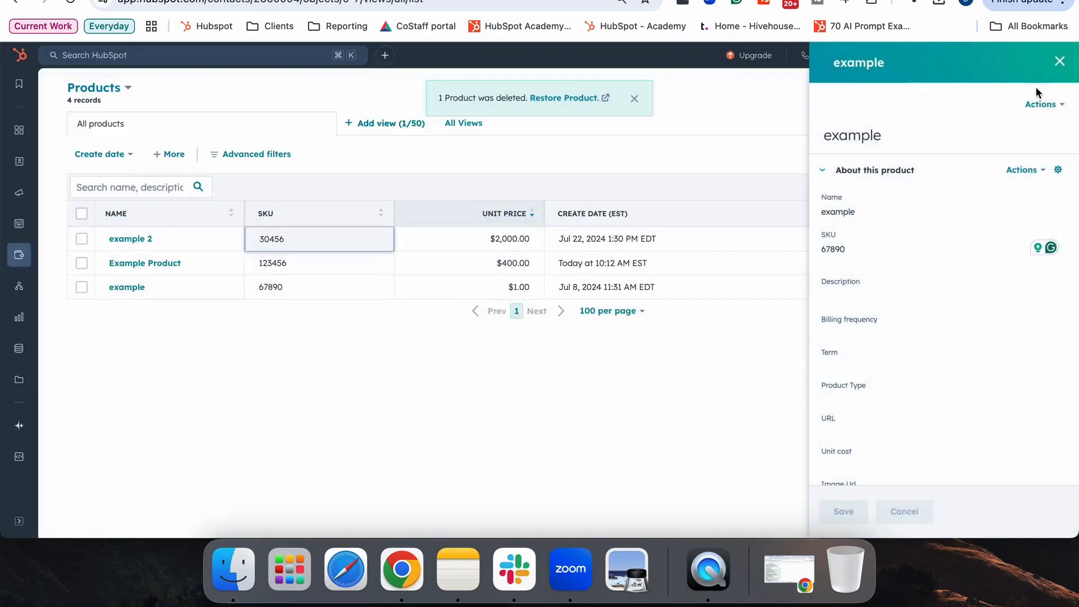
pyautogui.click(1060, 61)
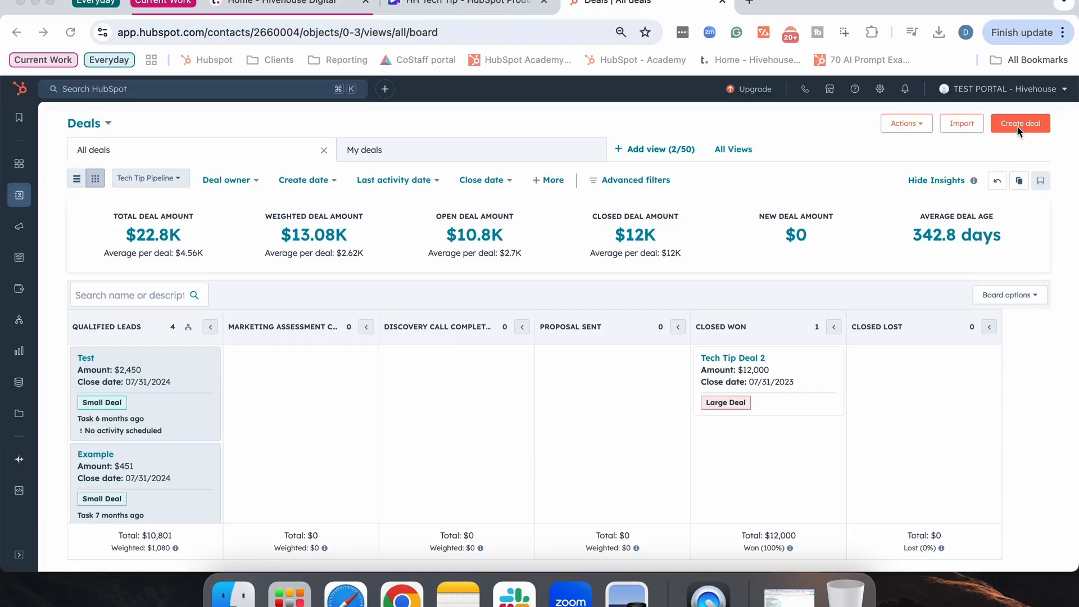
# Start a new deal named "Example Deal" and add the product "example 2" as its first line item.
pyautogui.click(1017, 125)
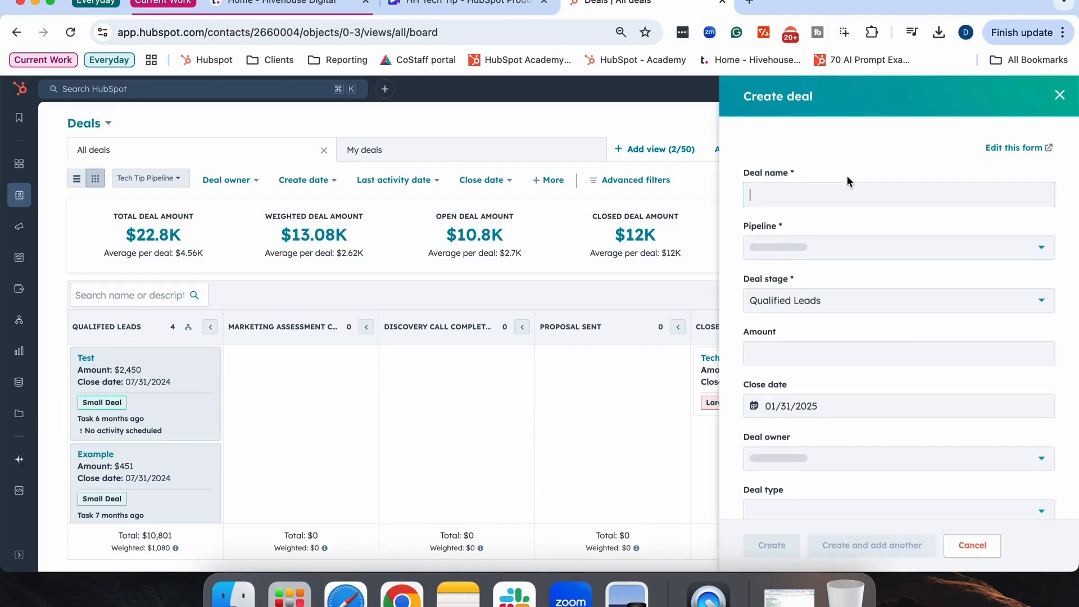
pyautogui.write('Example Deal')
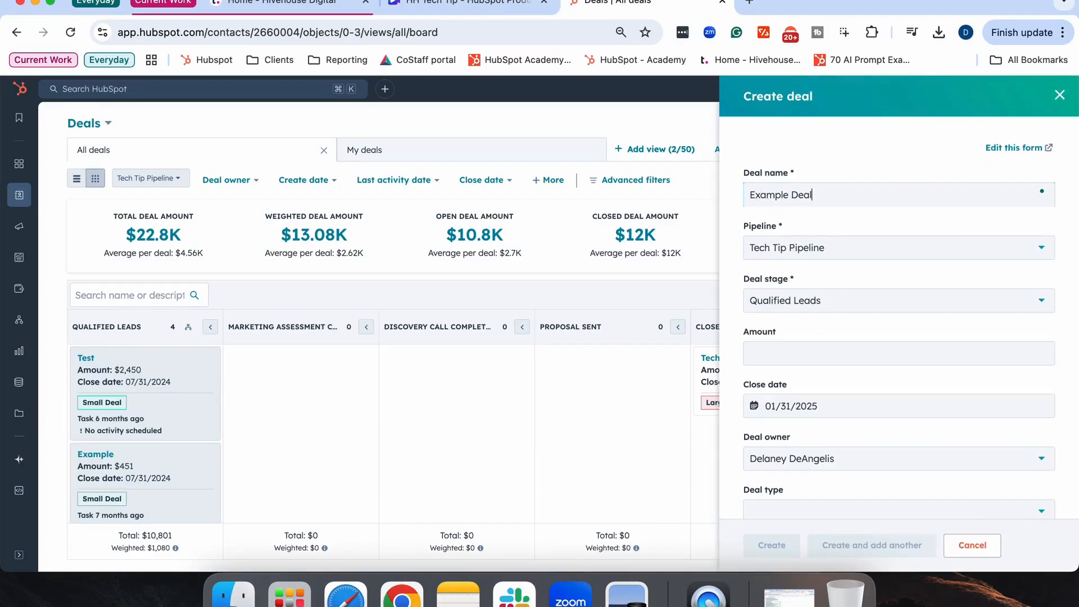
pyautogui.scroll(-10, 846, 312)
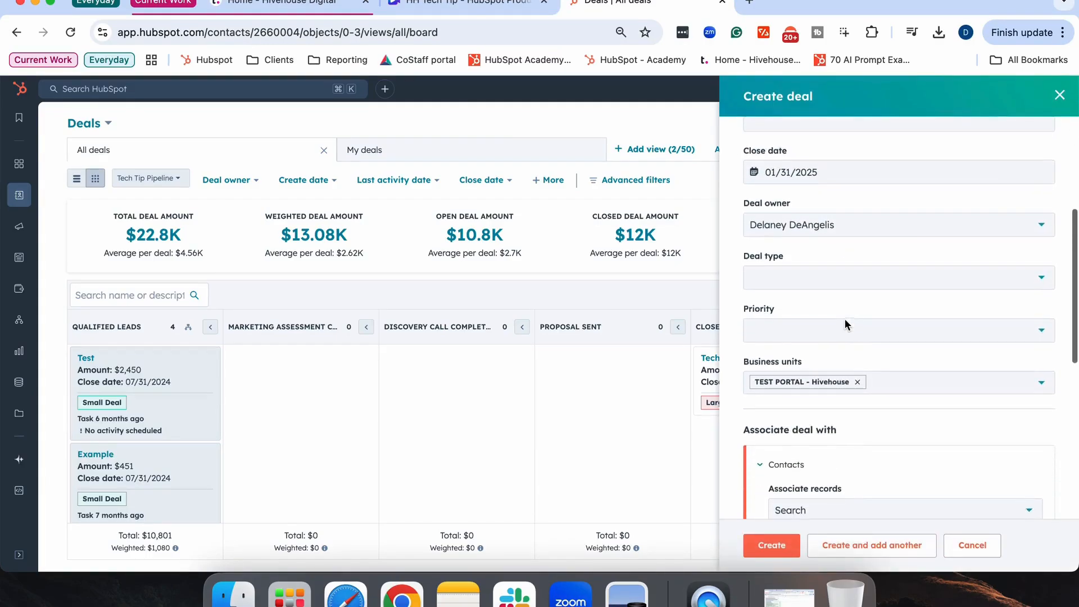
pyautogui.scroll(-5, 846, 325)
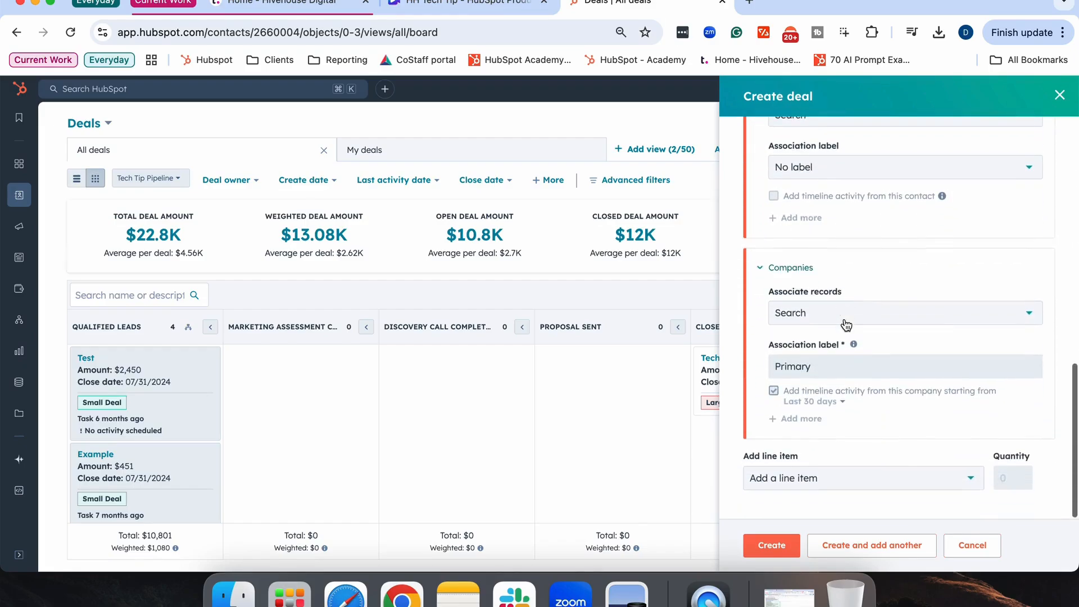
pyautogui.click(783, 481)
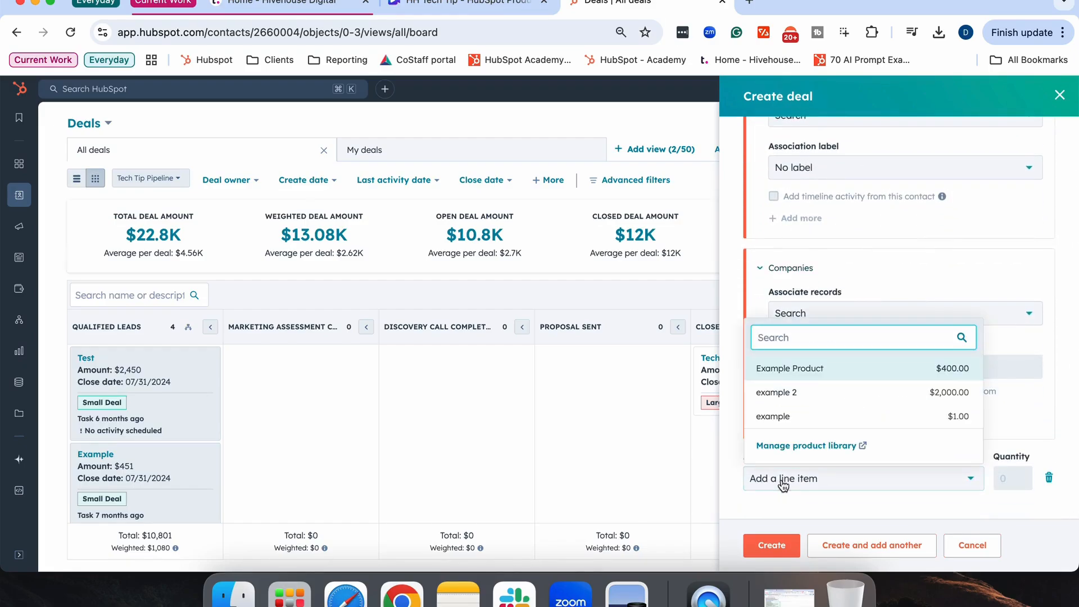
pyautogui.click(883, 391)
pyautogui.scroll(10, 945, 284)
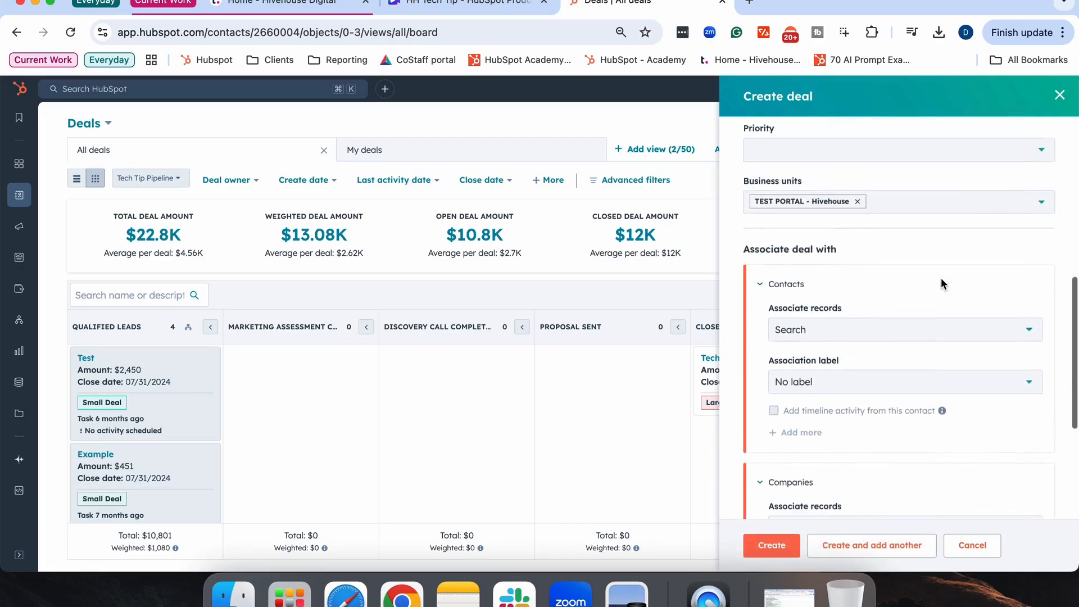
pyautogui.scroll(5, 945, 284)
pyautogui.moveTo(791, 296)
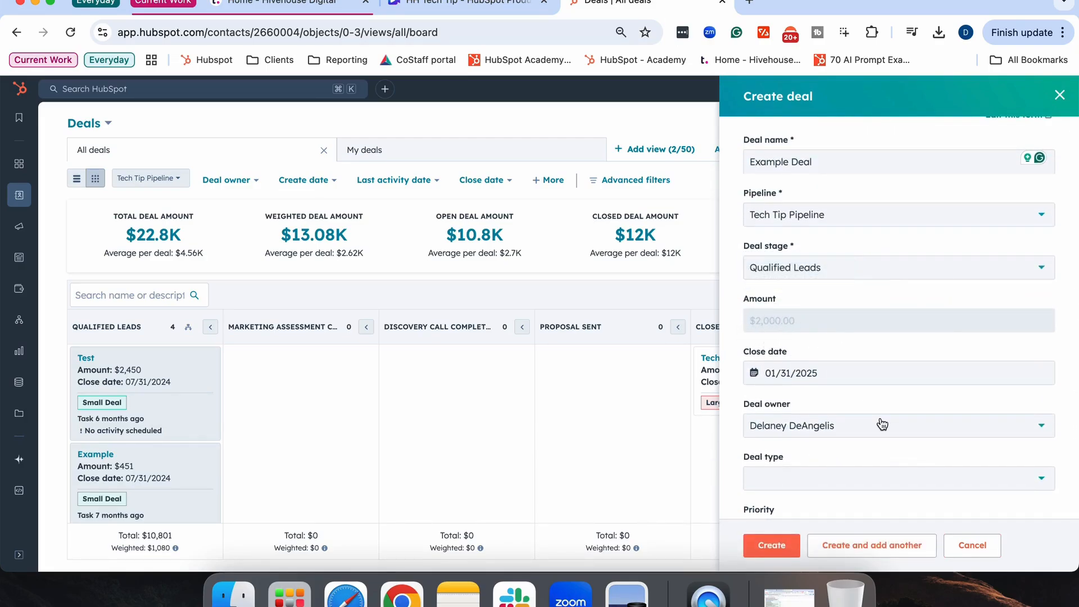
# Add Example Product as a second line item with quantity 2 and create the deal.
pyautogui.scroll(-5, 881, 422)
pyautogui.scroll(-5, 882, 423)
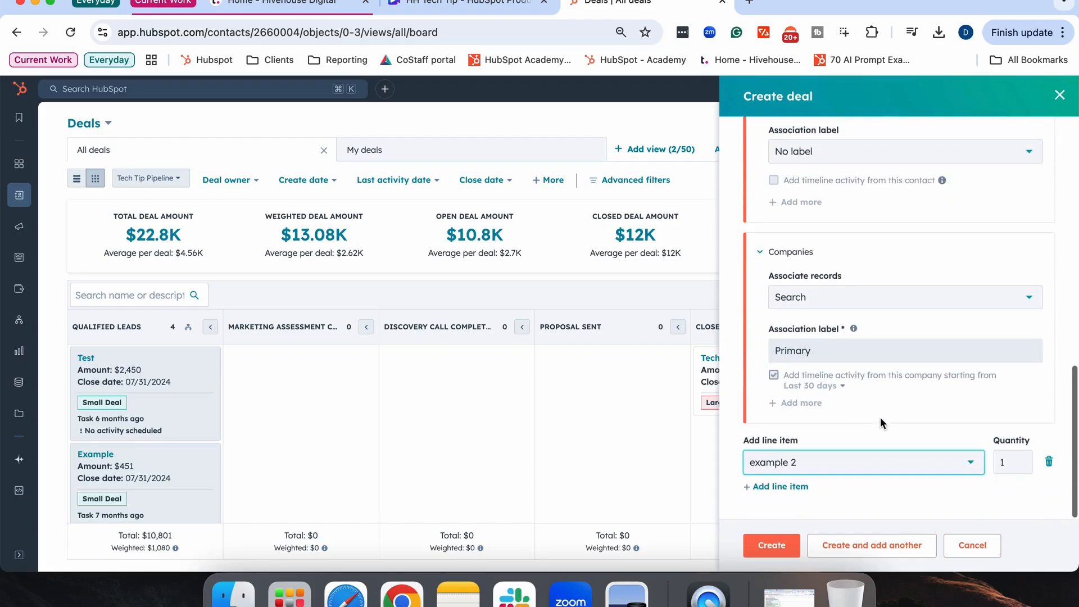
pyautogui.click(790, 489)
pyautogui.click(823, 494)
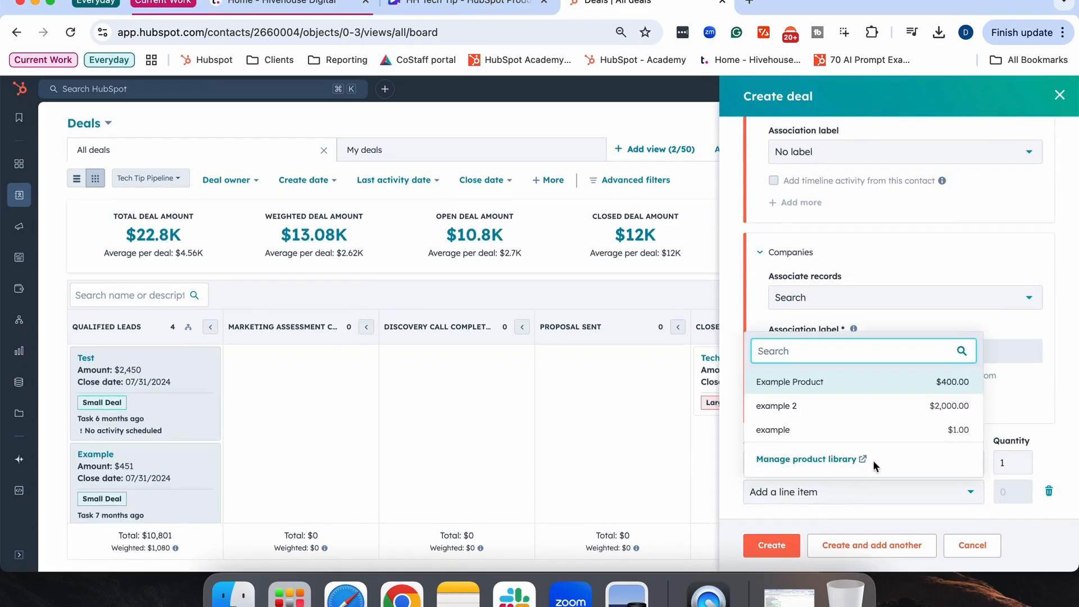
pyautogui.click(850, 387)
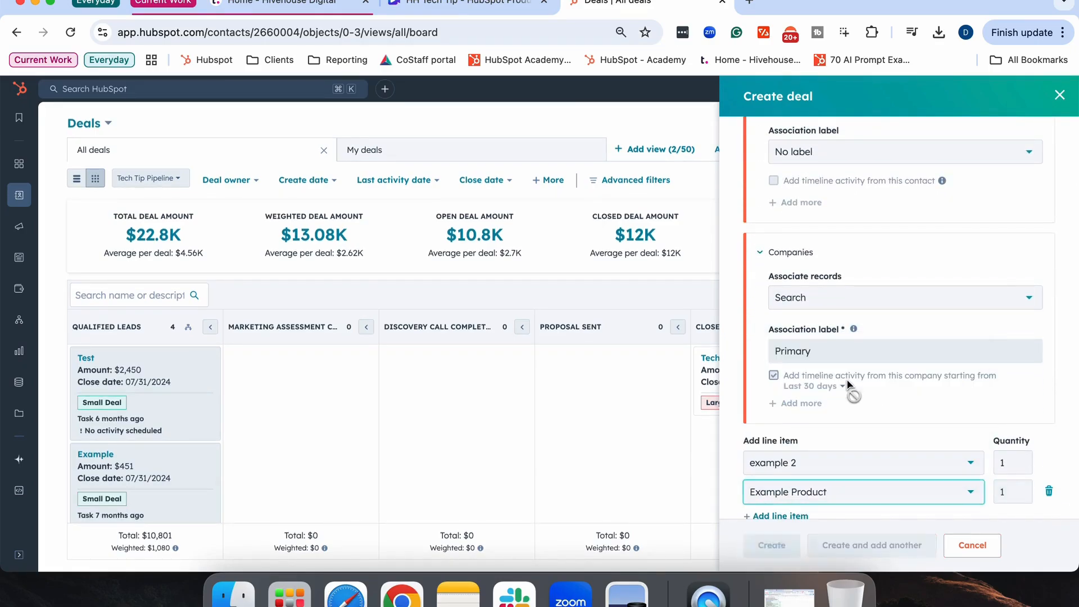
pyautogui.doubleClick(999, 493)
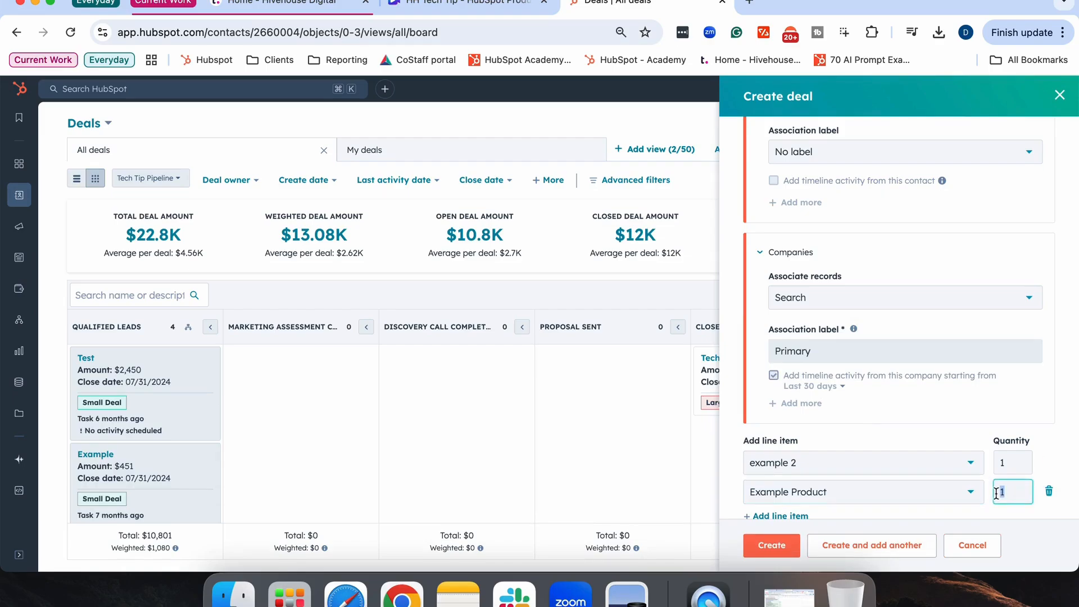
pyautogui.scroll(10, 917, 361)
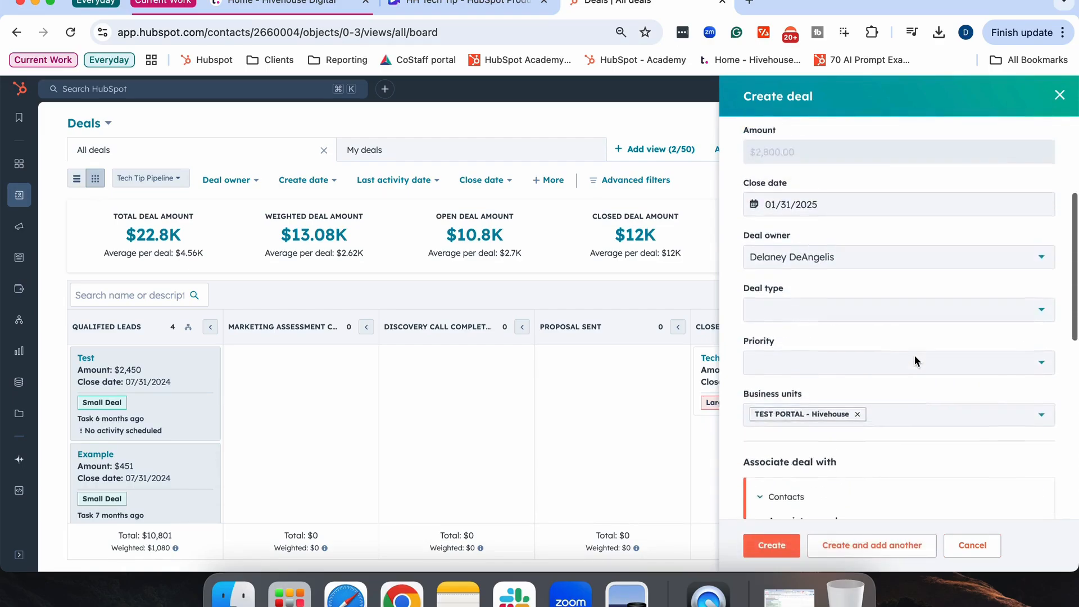
pyautogui.scroll(3, 917, 361)
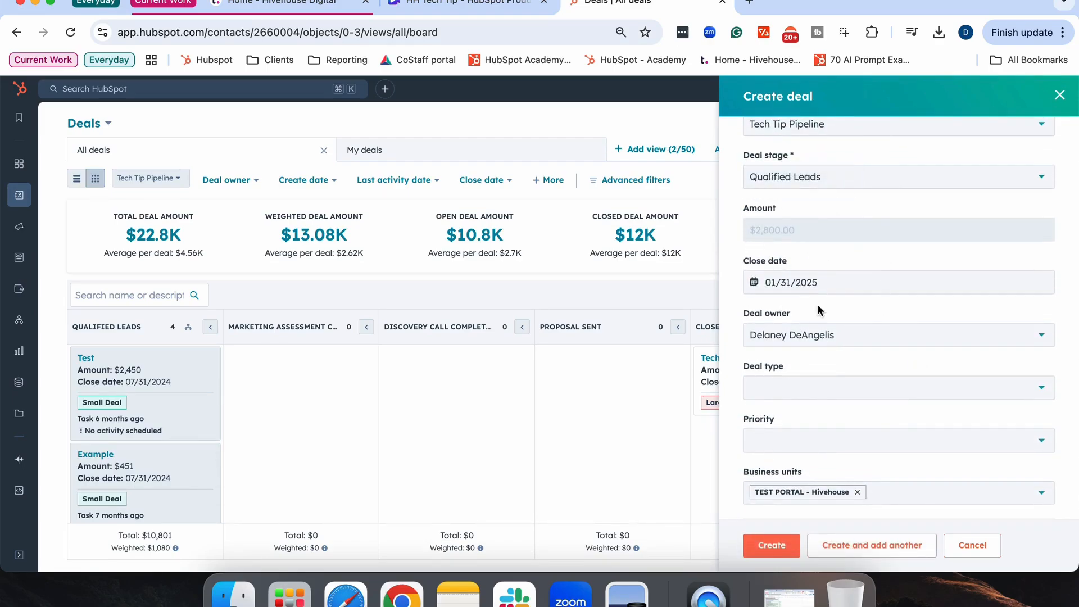
pyautogui.click(771, 545)
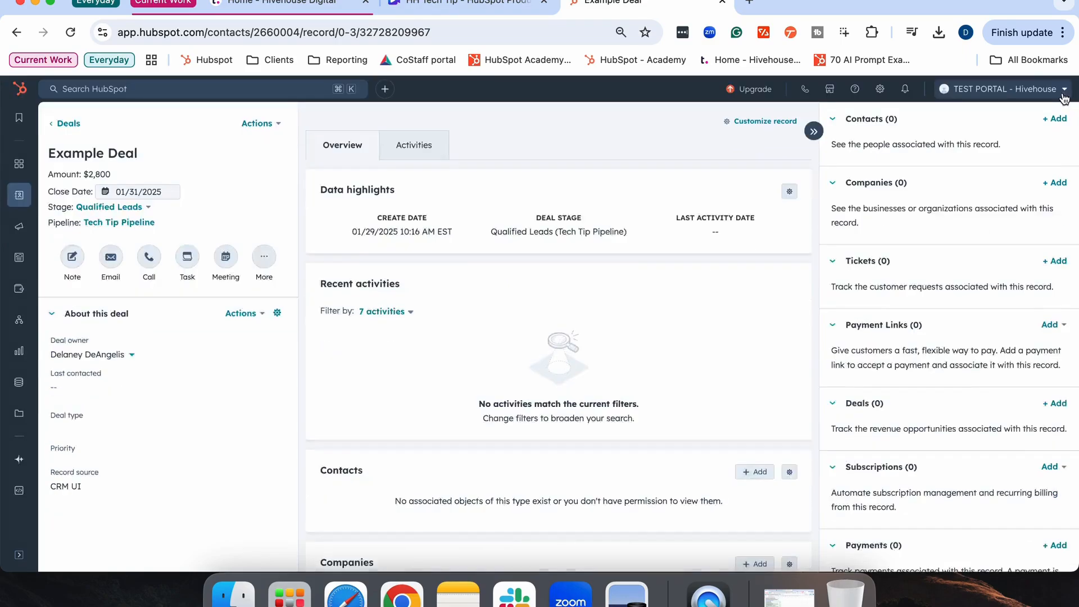
# Set the quantity of the deal's Example Product line item to 1 and save with the deal amount updated.
pyautogui.click(1061, 94)
pyautogui.scroll(-10, 898, 304)
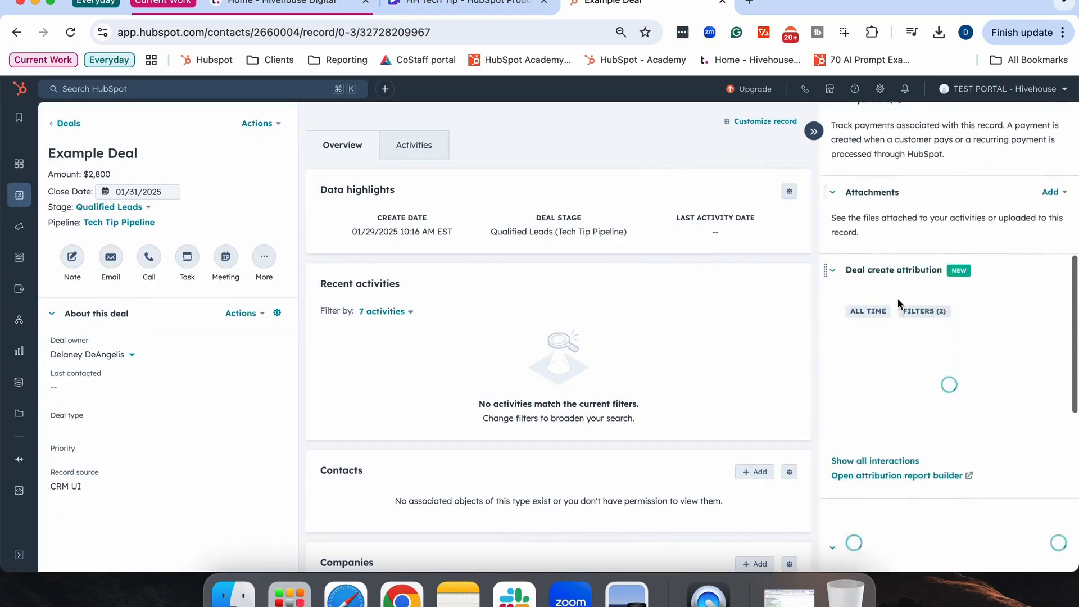
pyautogui.scroll(-4, 900, 304)
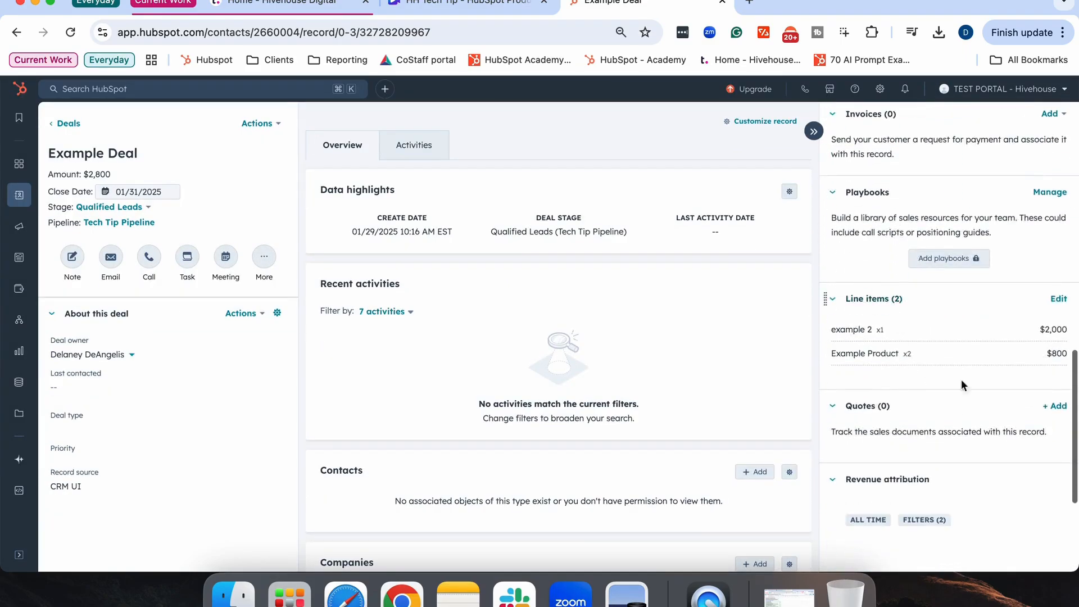
pyautogui.click(1060, 300)
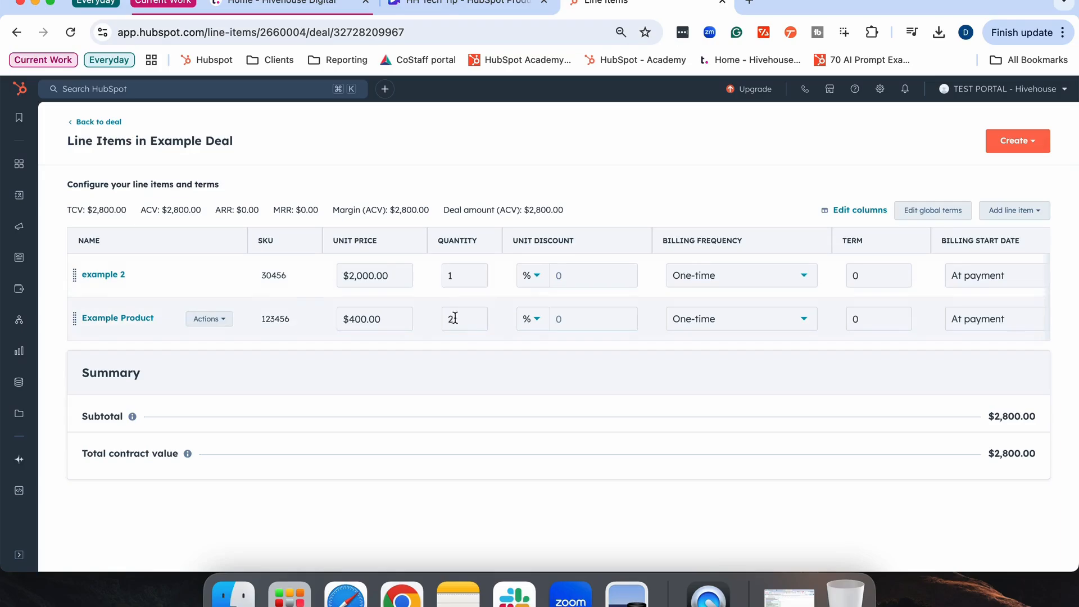
pyautogui.press('BackSpace')
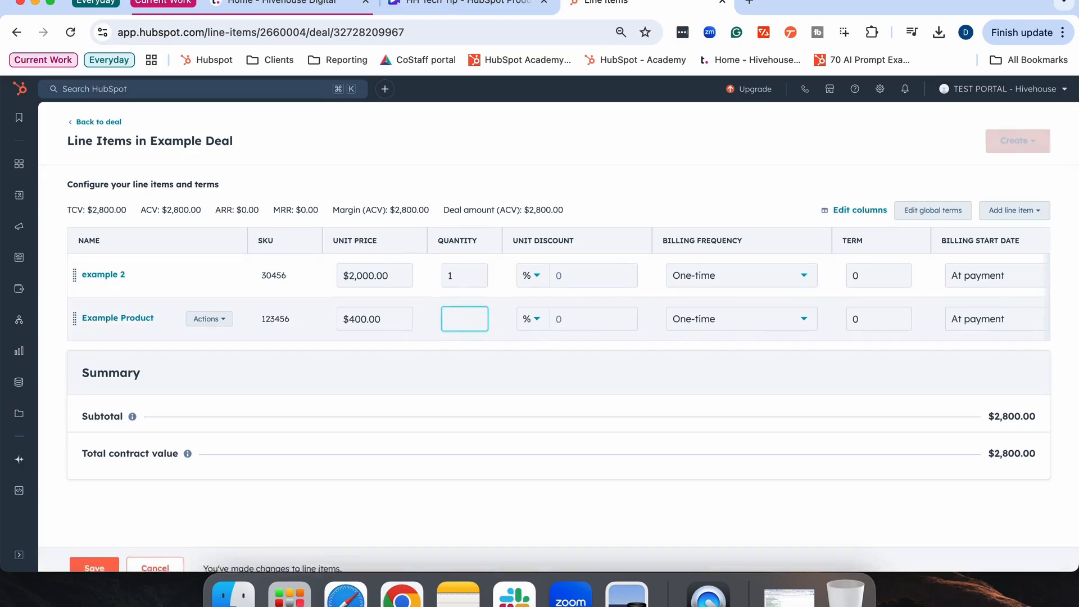
pyautogui.write('1')
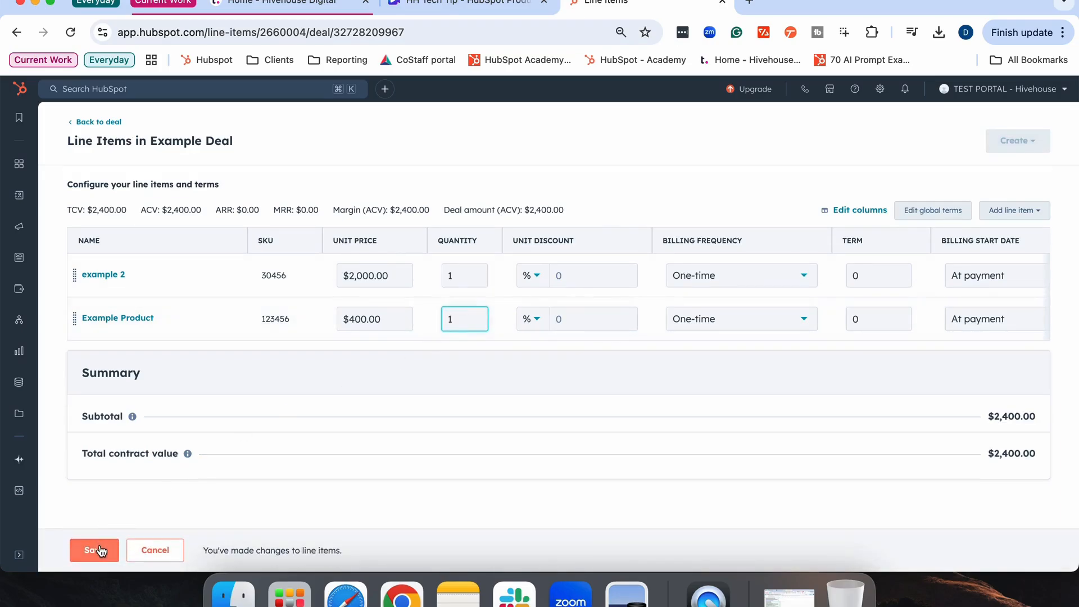
pyautogui.click(100, 551)
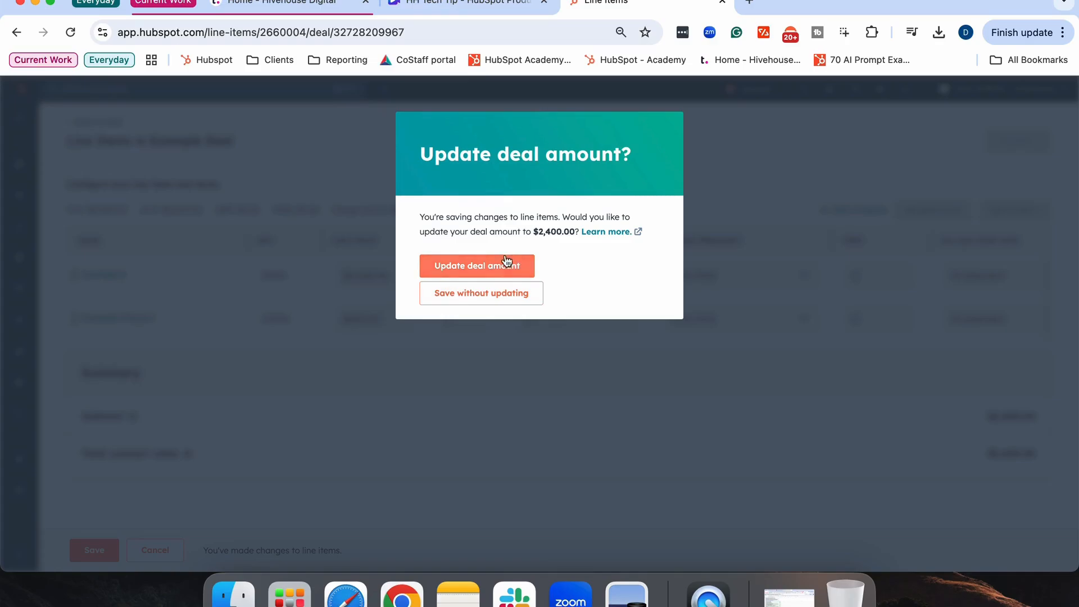
pyautogui.click(445, 274)
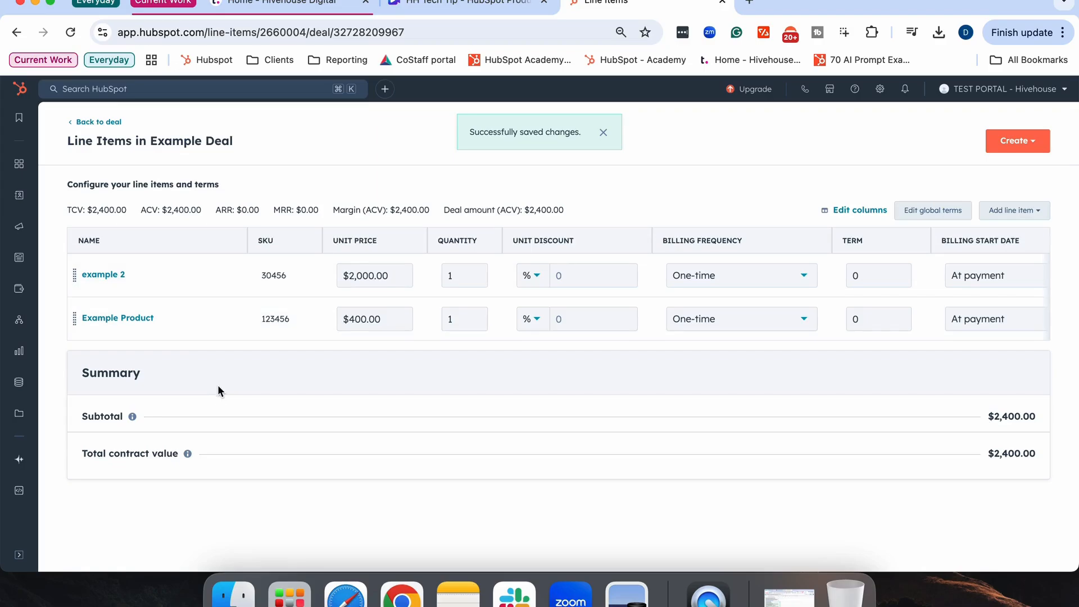
# Delete the Example Product line item, saving with the deal amount updated, and return to the deal record to review its line items.
pyautogui.click(219, 319)
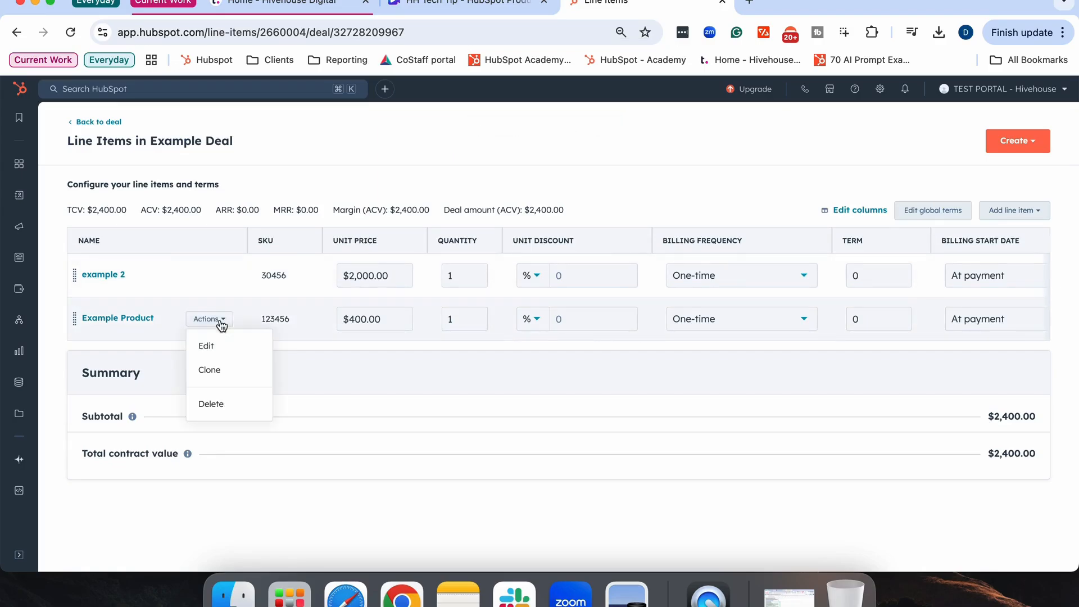
pyautogui.click(215, 400)
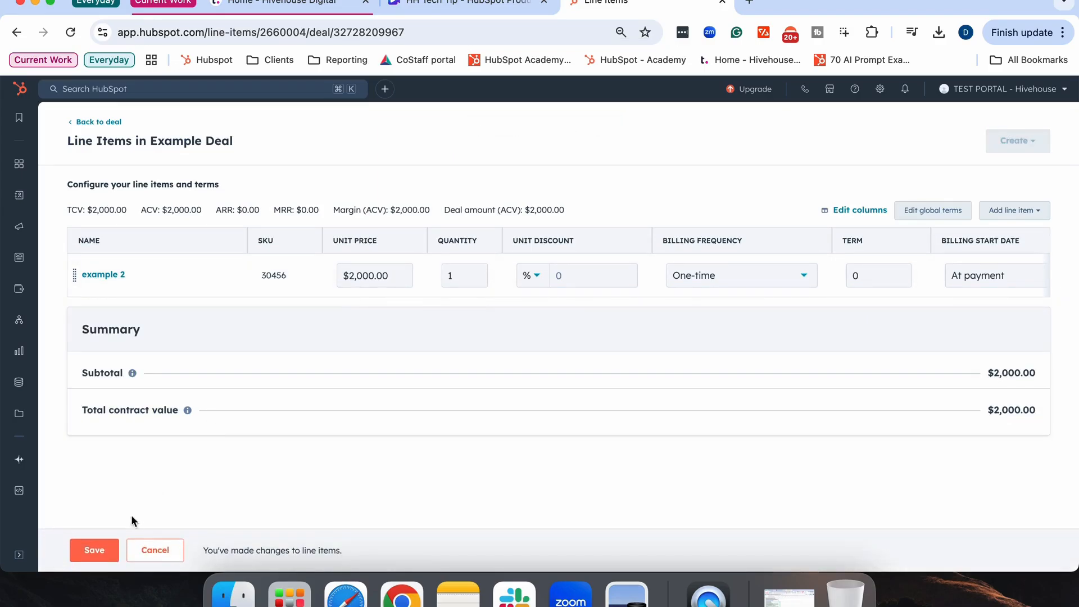
pyautogui.click(99, 553)
pyautogui.click(452, 271)
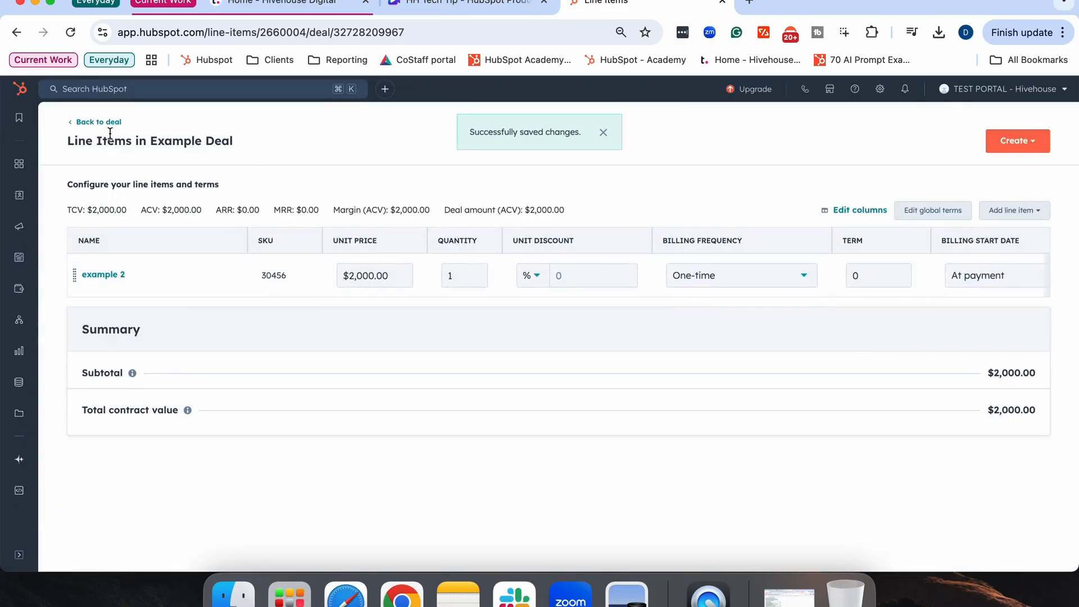
pyautogui.click(90, 122)
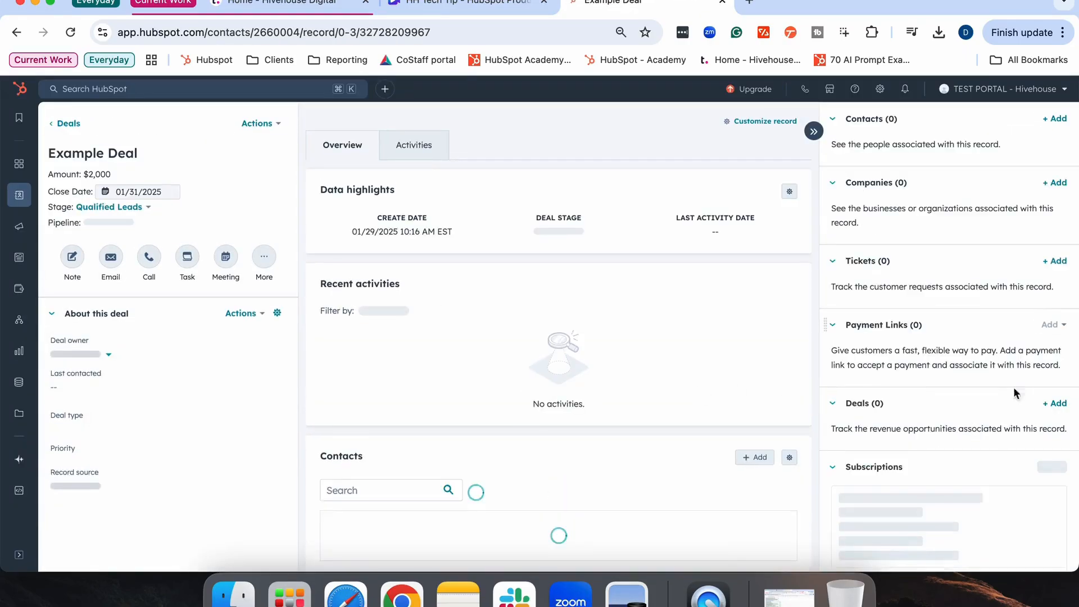
pyautogui.scroll(-5, 1015, 389)
pyautogui.scroll(-10, 1014, 387)
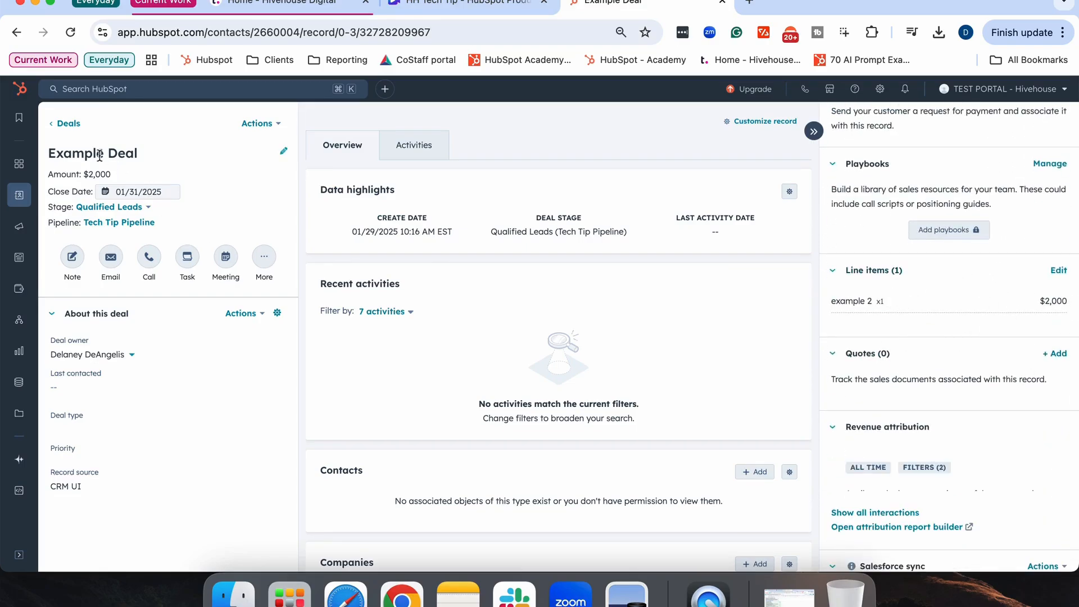
# Start a quote from the Example Deal record and advance past the buyer and sender information to the line items review.
pyautogui.scroll(-2, 1012, 366)
pyautogui.click(1056, 286)
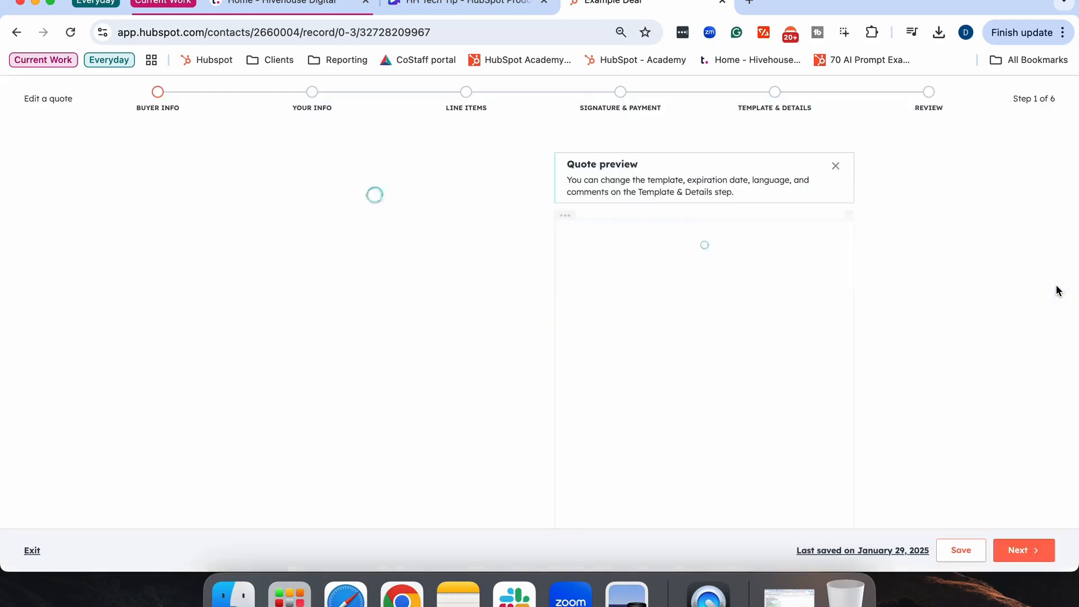
pyautogui.click(1024, 549)
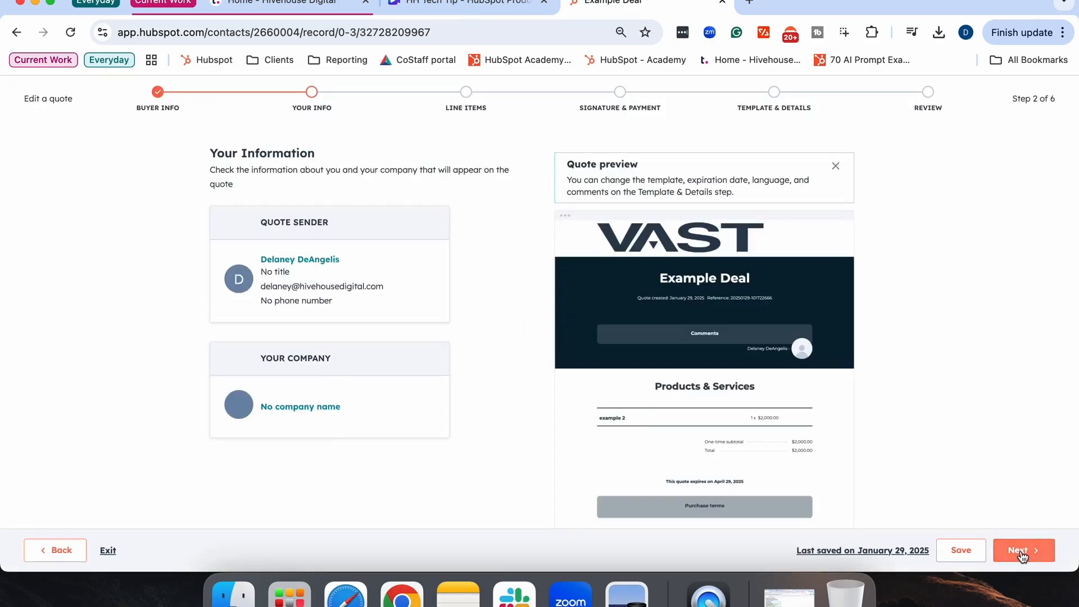
pyautogui.click(1022, 553)
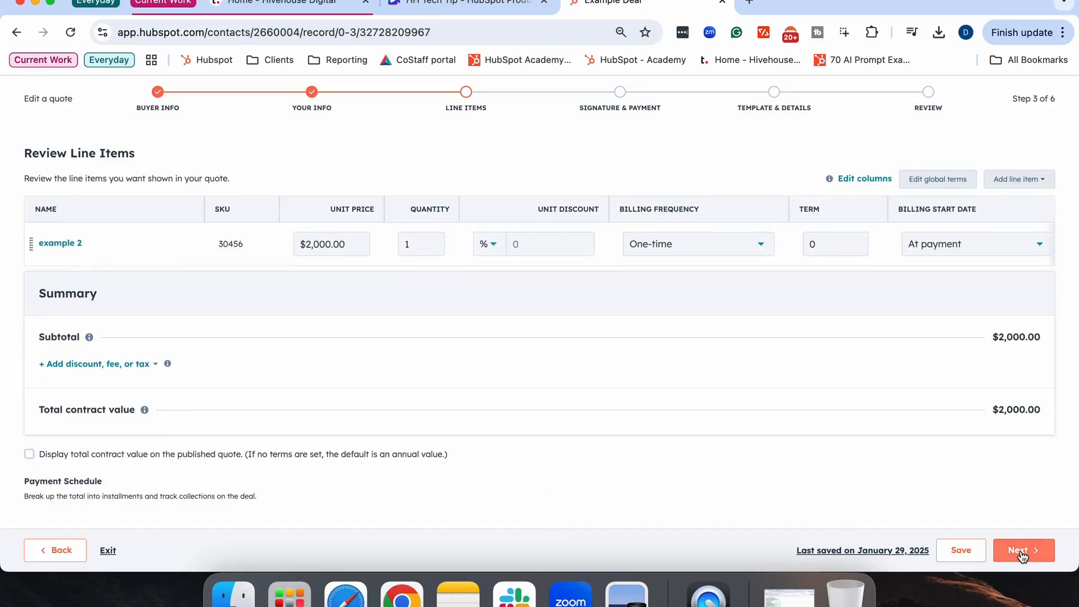
# Add the product "example" from the product library as another line item in the quote.
pyautogui.moveTo(741, 238)
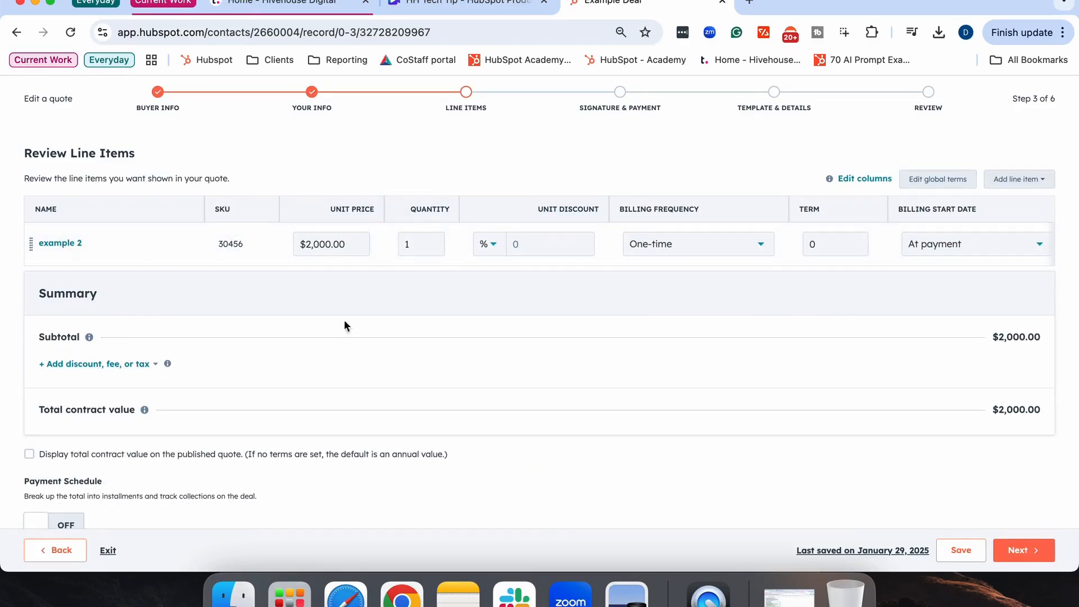
pyautogui.click(1038, 181)
pyautogui.click(1017, 208)
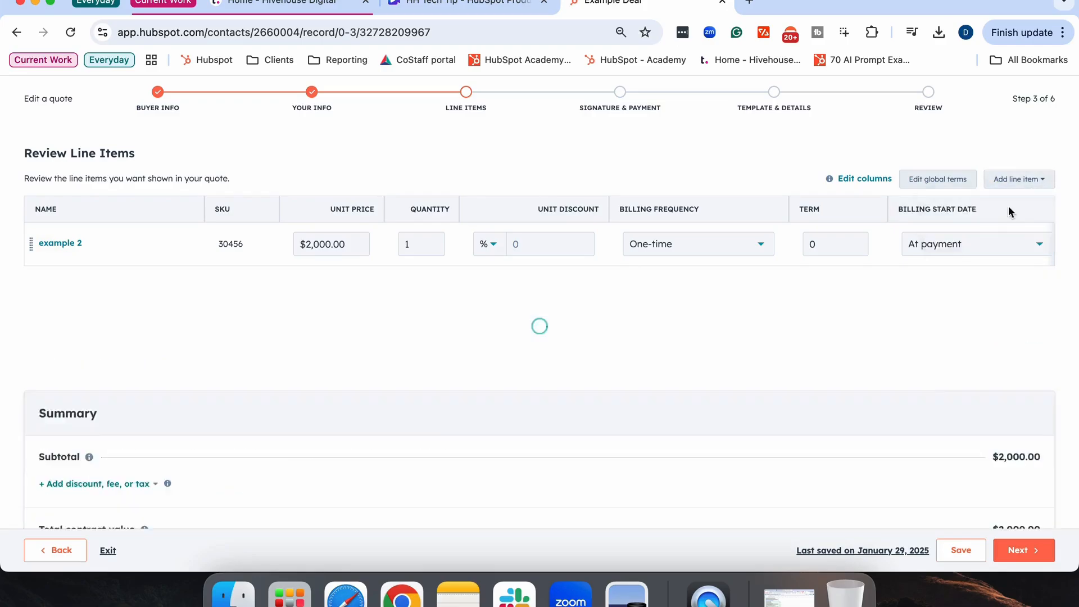
pyautogui.click(705, 388)
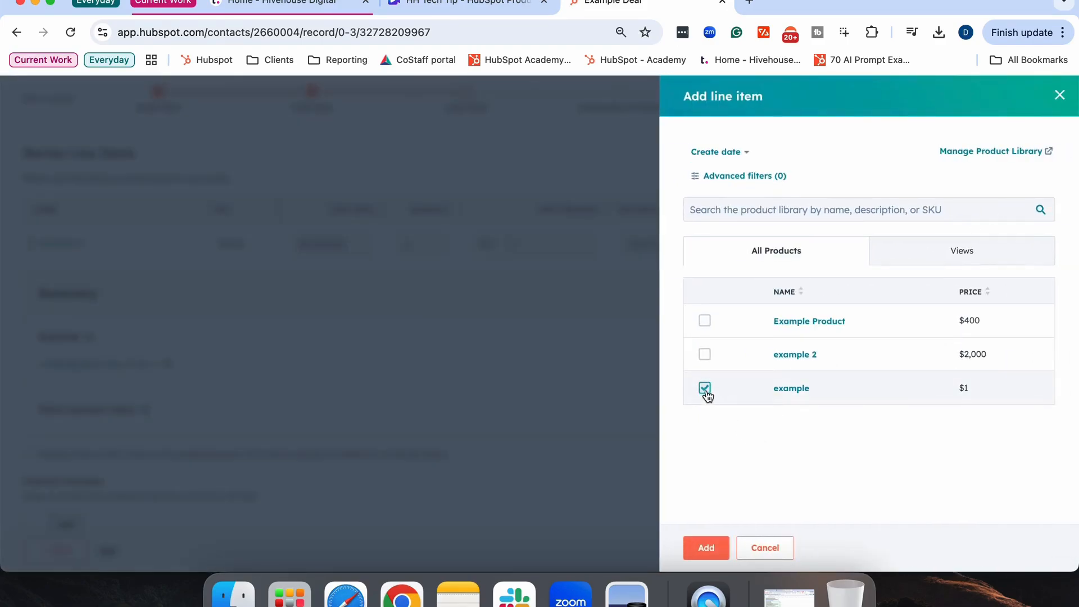
pyautogui.click(706, 548)
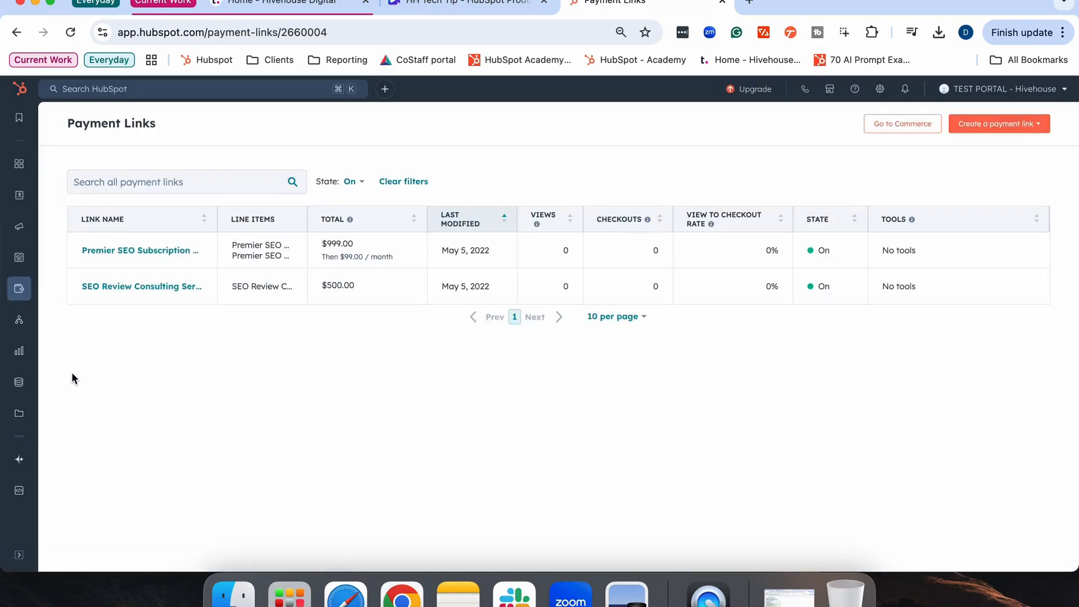
# Start a new payment link and add the product "example 2" from the product library as its line item.
pyautogui.click(1005, 125)
pyautogui.click(992, 153)
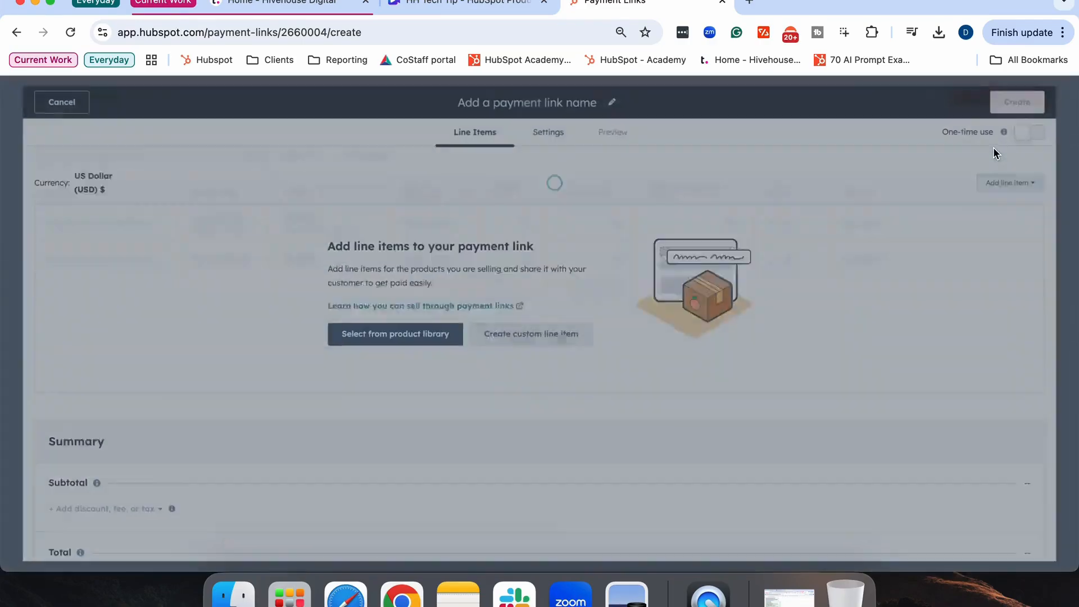
pyautogui.click(361, 326)
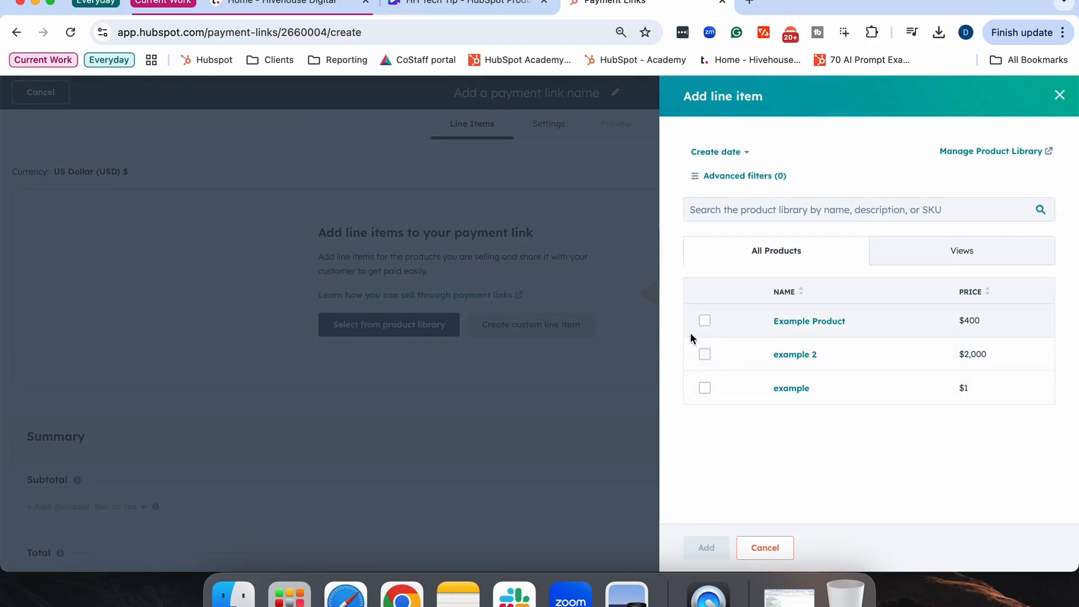
pyautogui.click(705, 355)
pyautogui.click(706, 548)
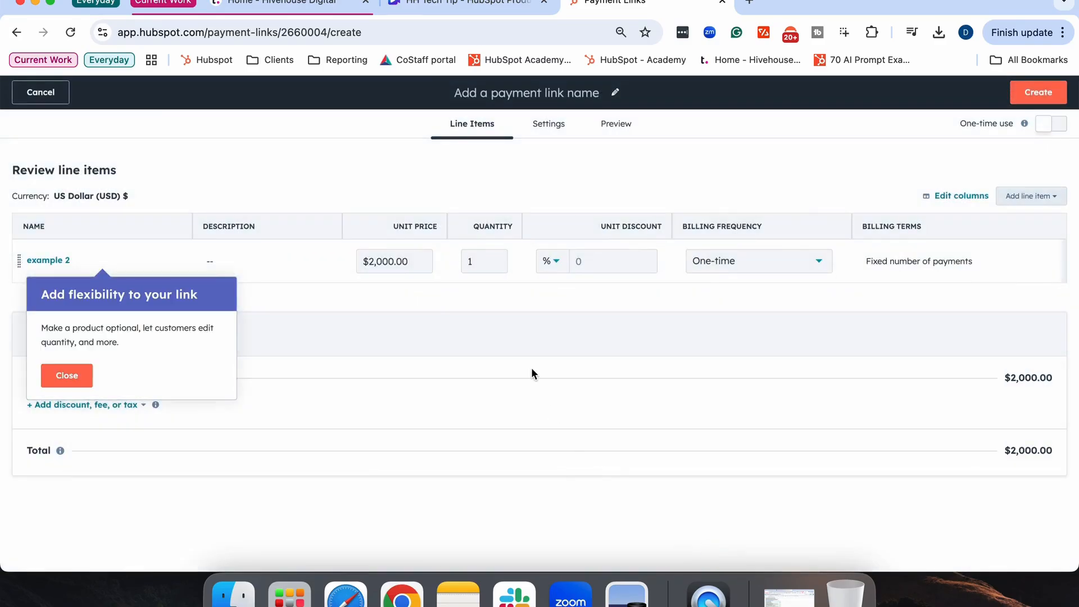
# Allow the payment link to create new deals and set its deal pipeline to Tech Tip Pipeline.
pyautogui.click(560, 130)
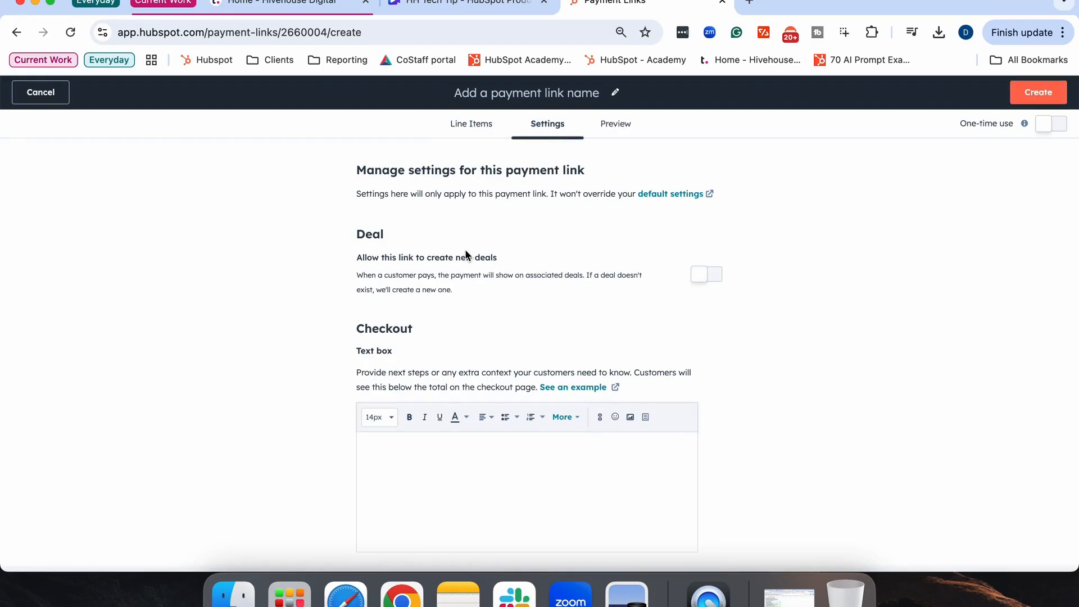
pyautogui.click(704, 280)
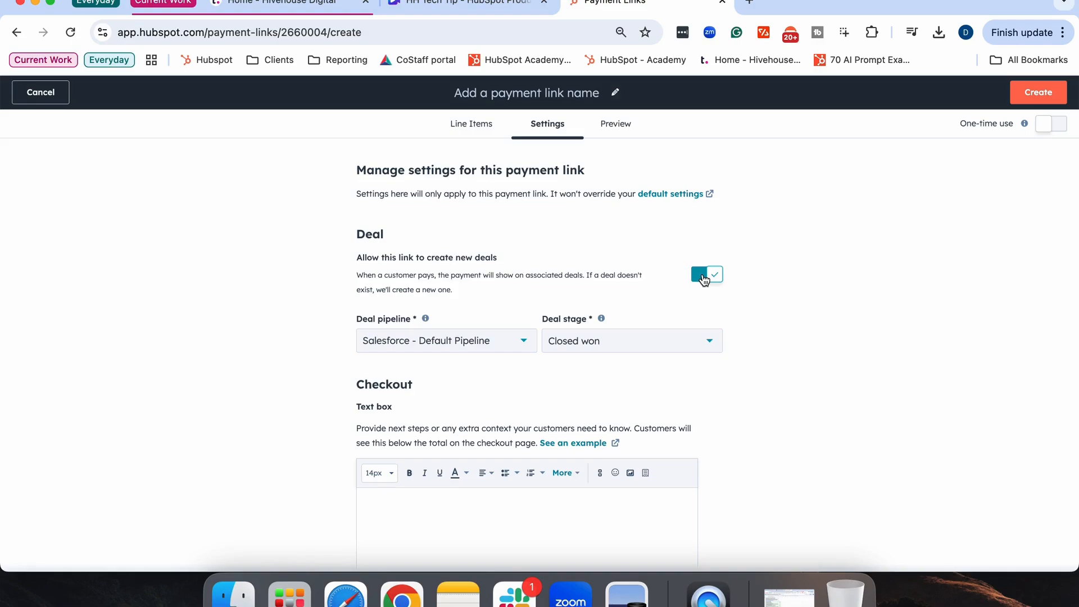
pyautogui.click(495, 353)
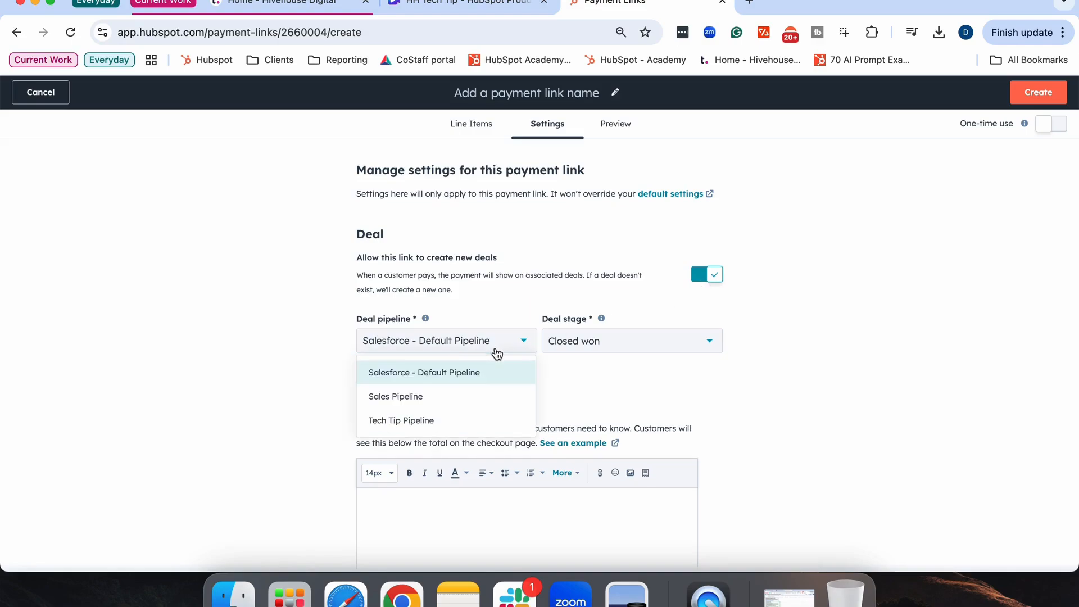
pyautogui.click(472, 421)
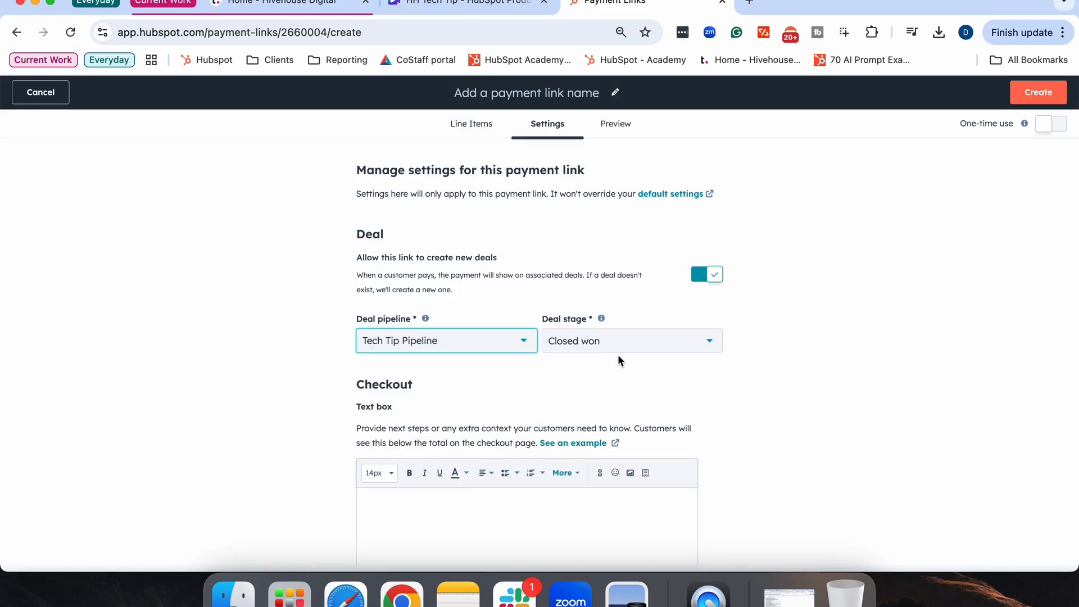